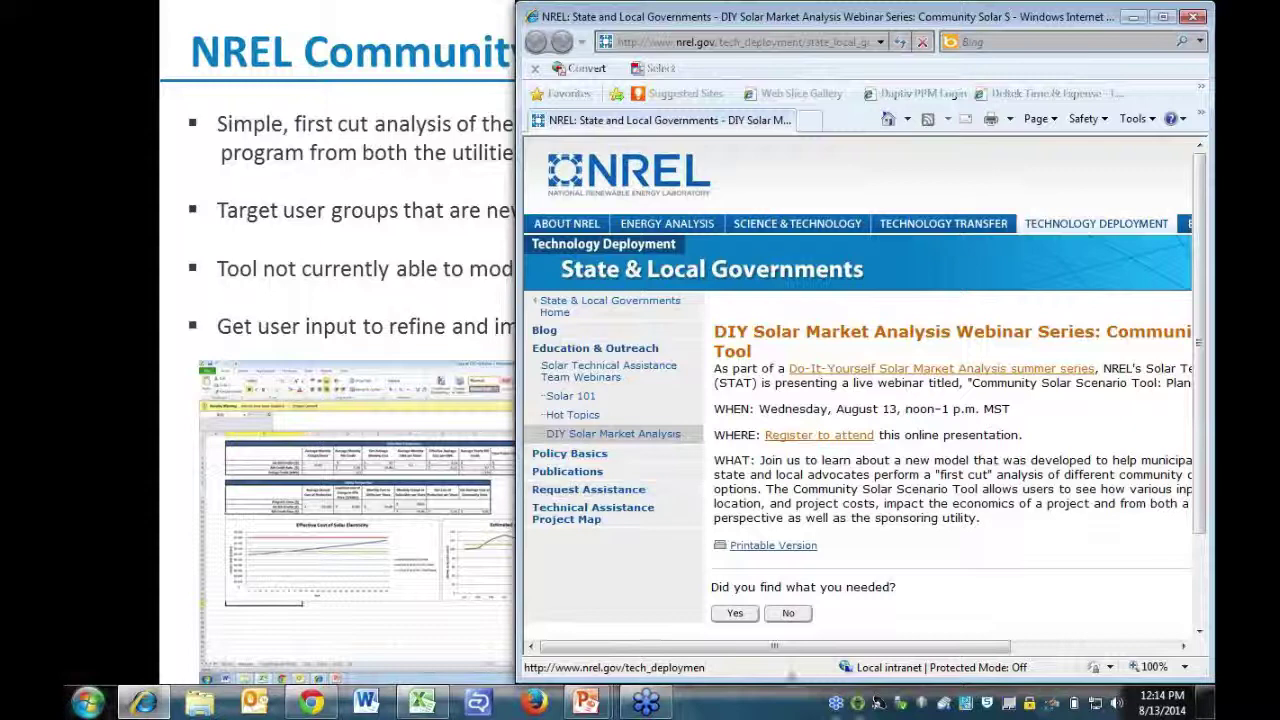
Bring the CSST workbook csst_beta_v3.xlsm, set for the 400 kW Orlando project, to the front.
left_click(421, 702)
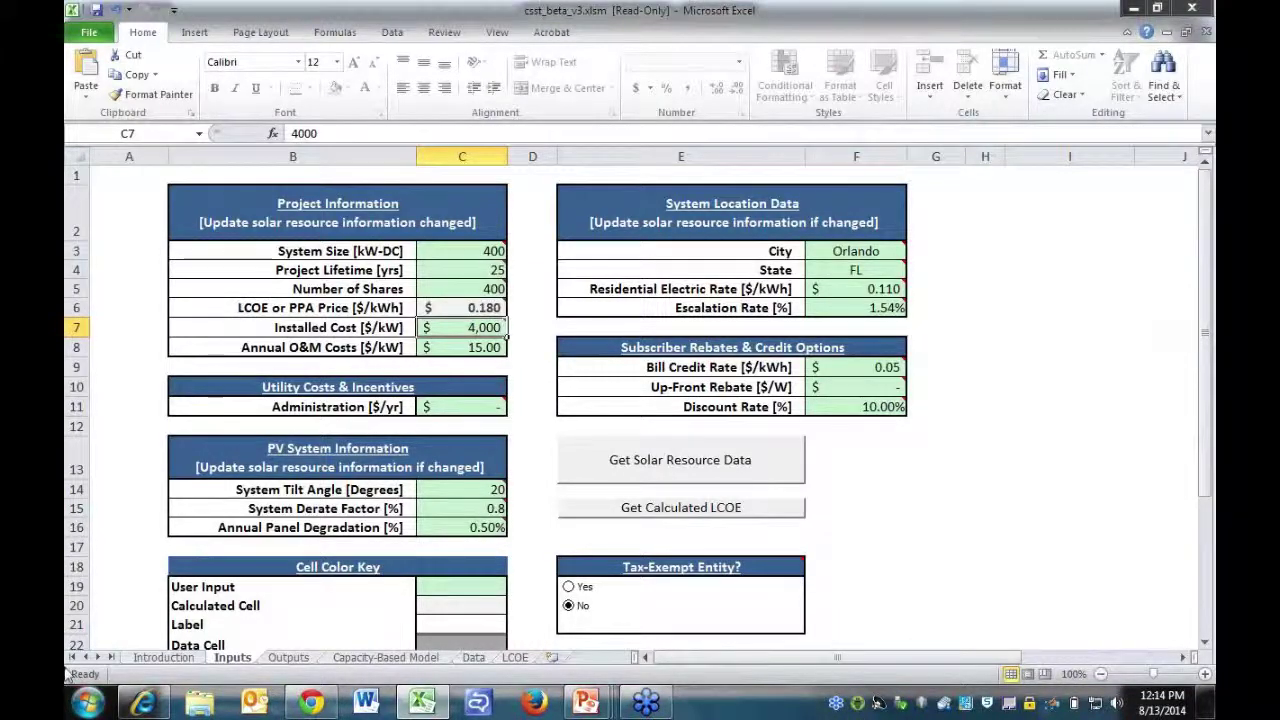
Restore down and re-maximize the csst_beta_v3.xlsm window, then show its Introduction sheet.
left_click(1158, 9)
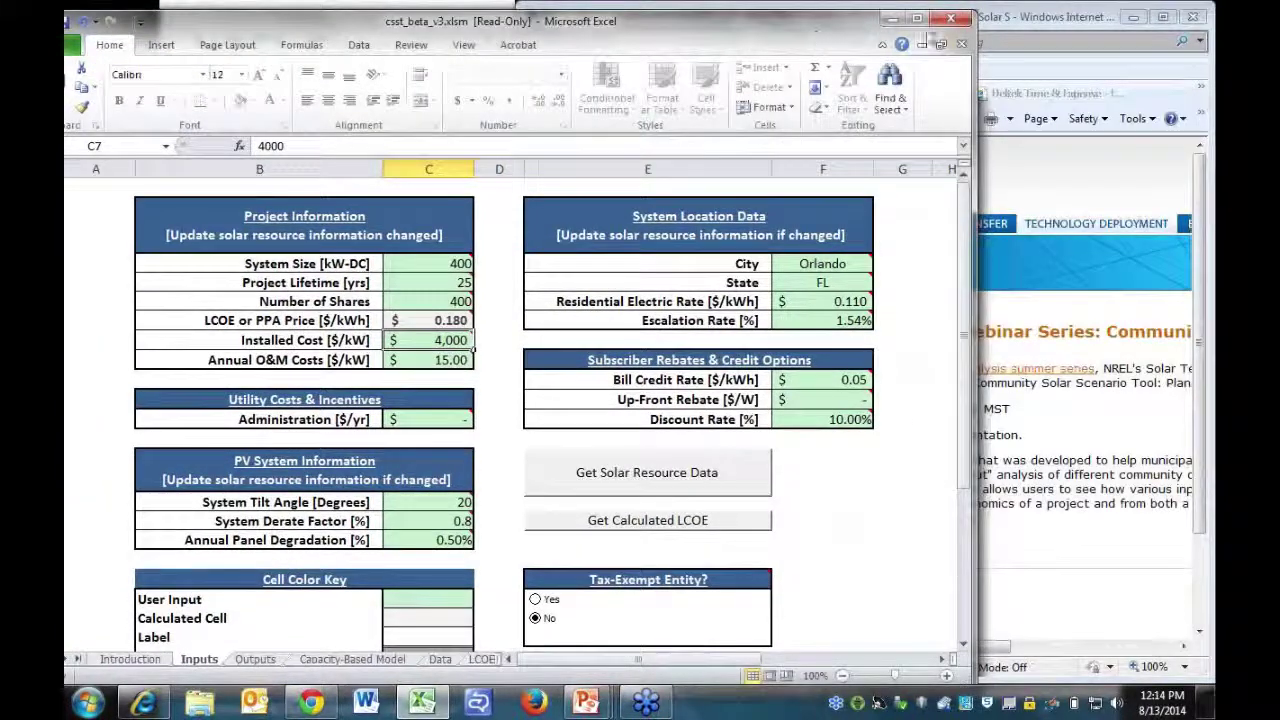
left_click(917, 18)
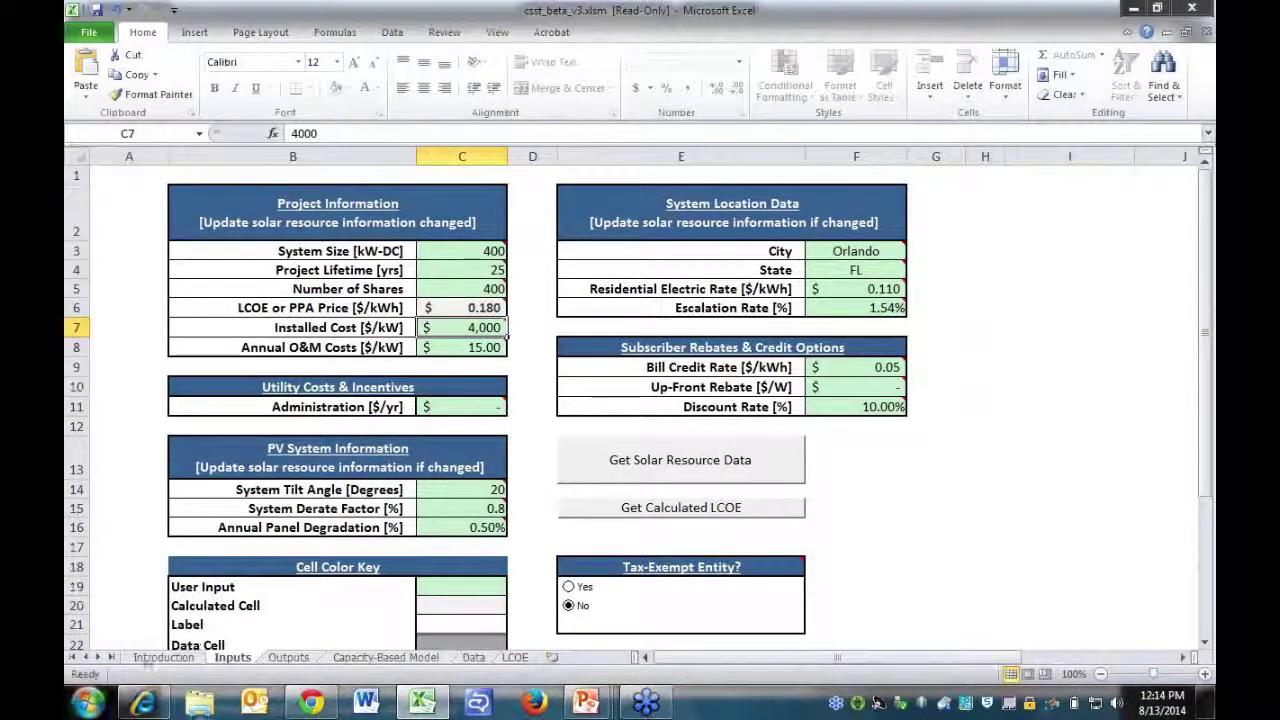
left_click(160, 657)
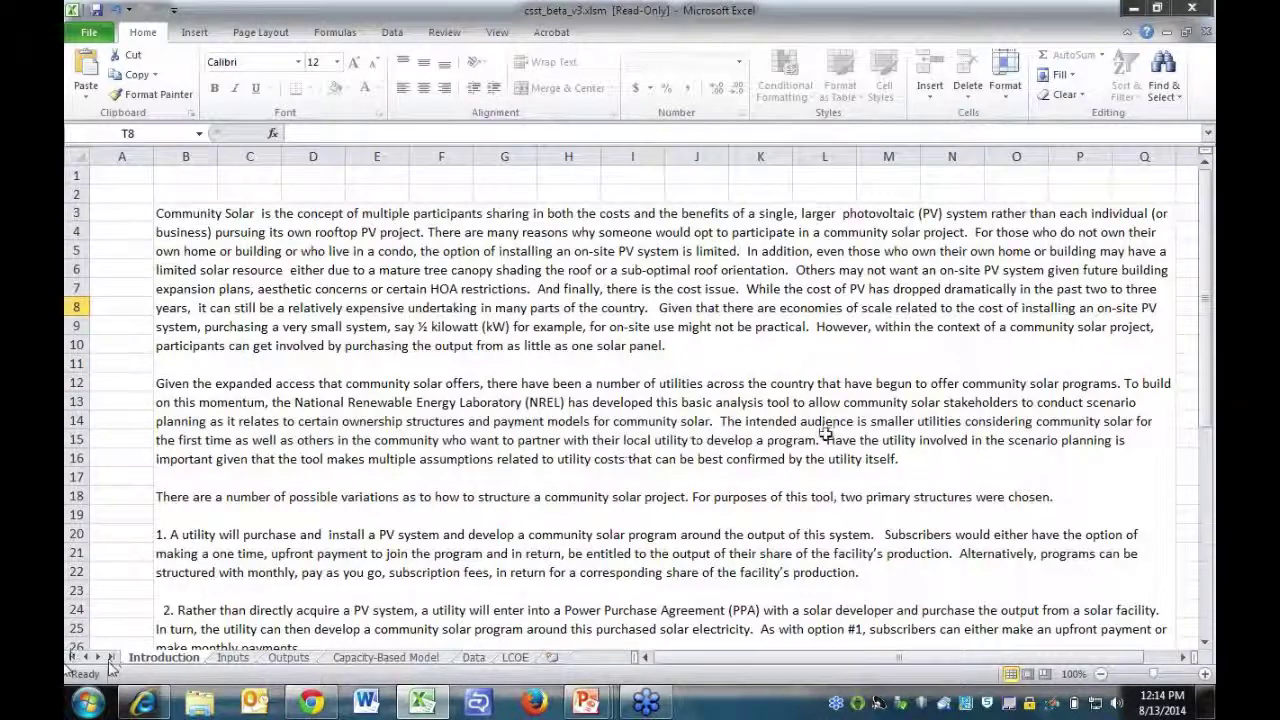
scroll(825, 432, "down", 2)
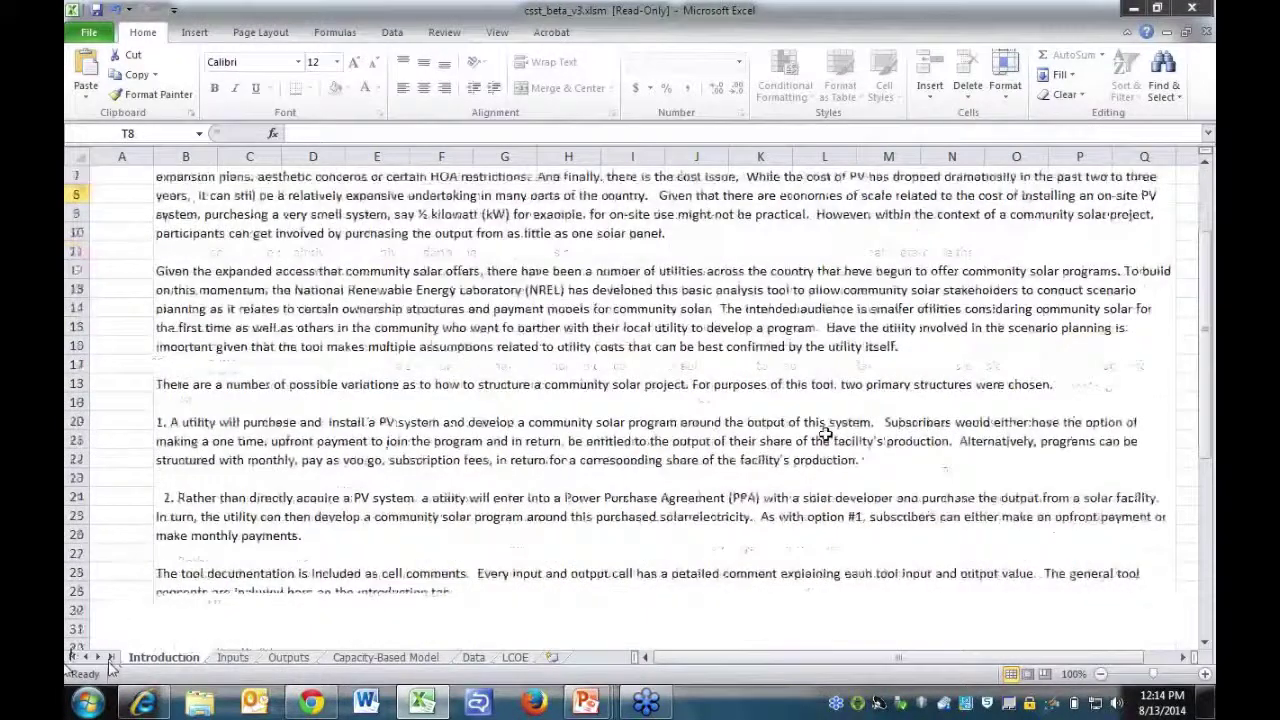
left_click(231, 657)
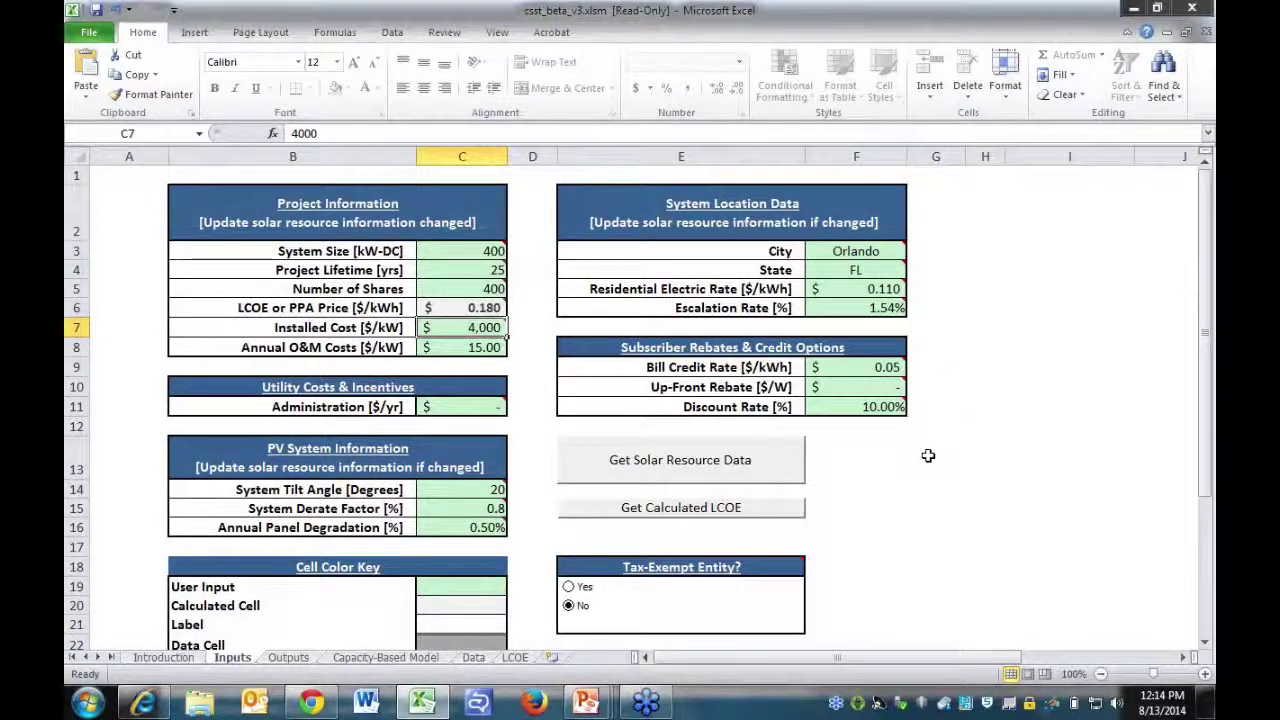
Read the explanatory comments on input cells C3–C7, then switch to the Outputs sheet.
mouse_move(482, 250)
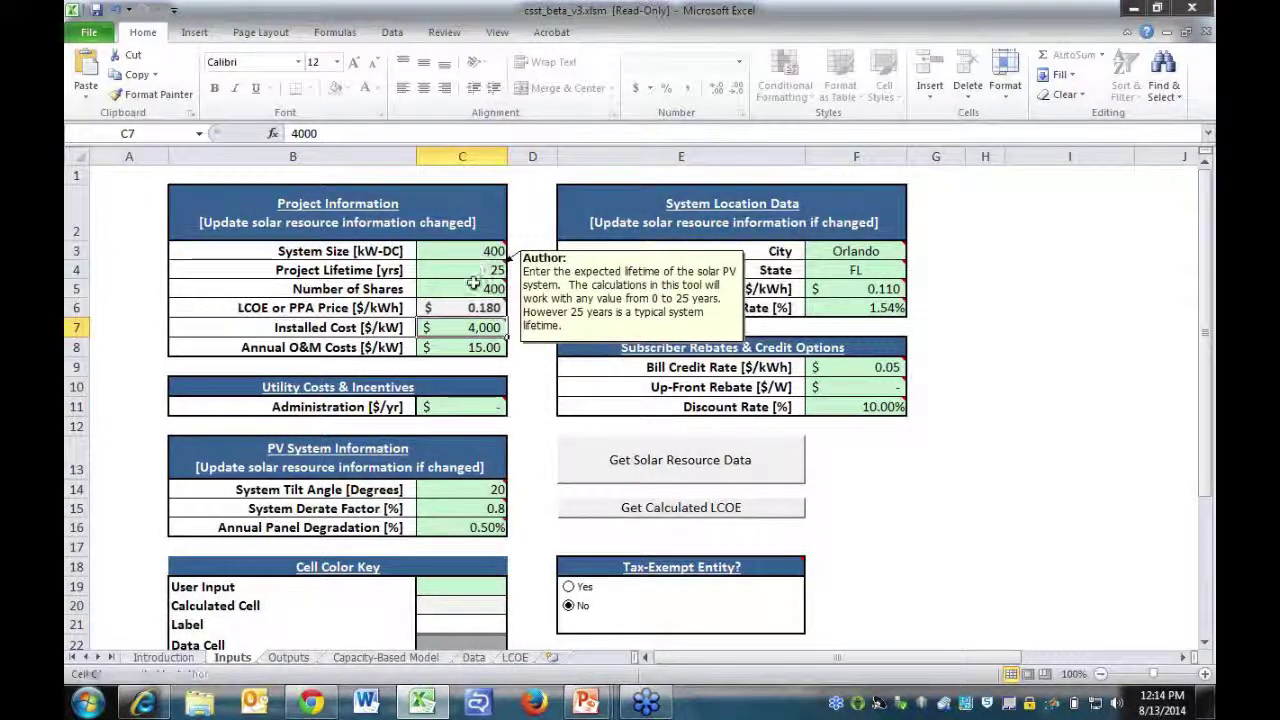
mouse_move(471, 288)
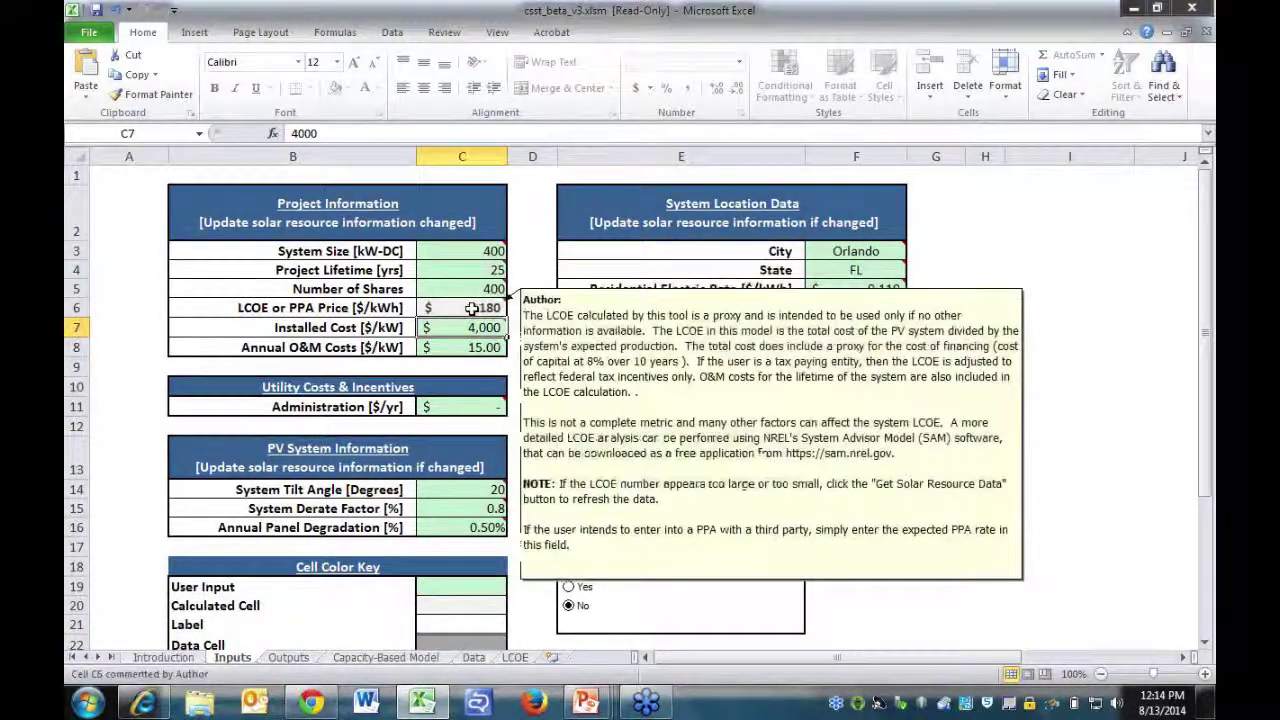
mouse_move(465, 330)
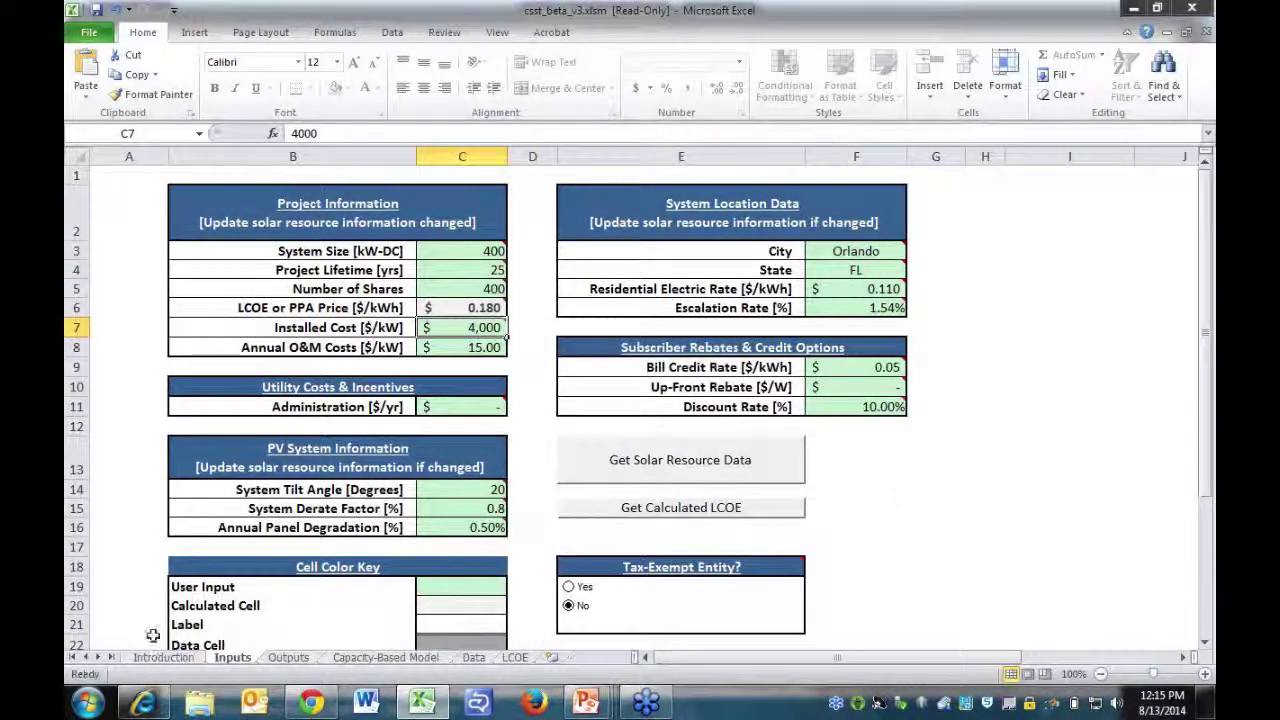
left_click(288, 657)
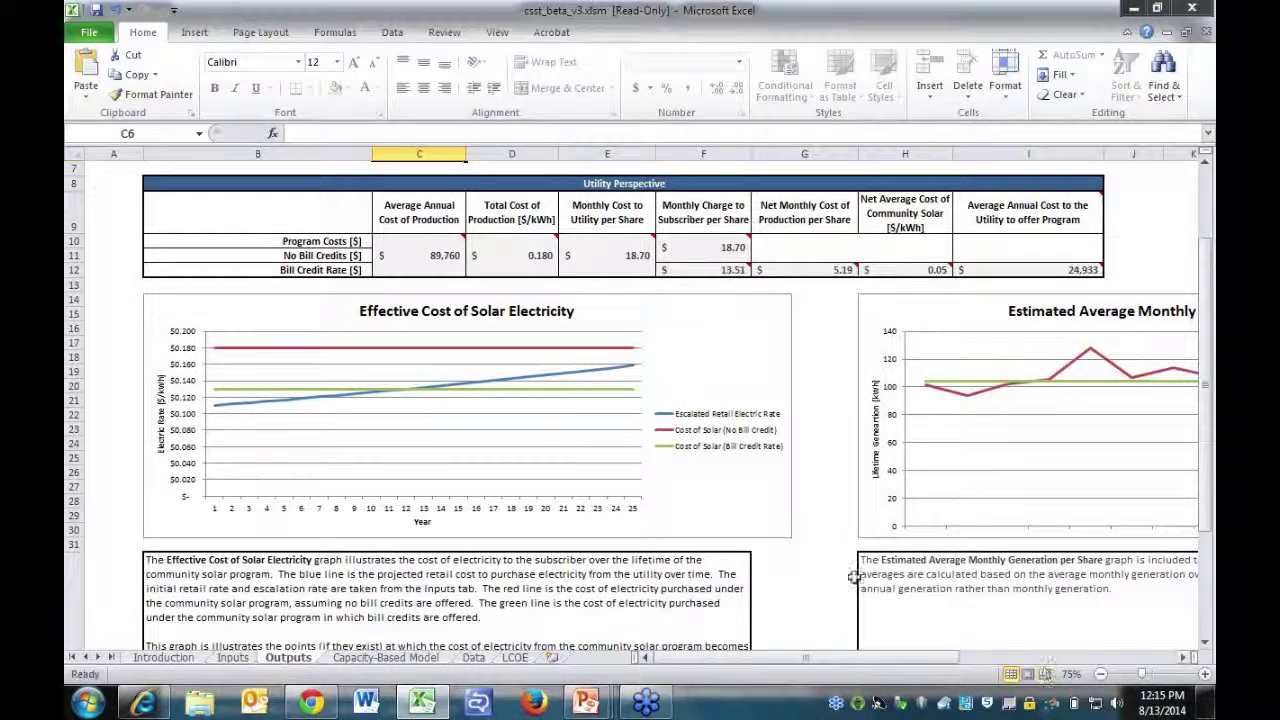
left_click_drag(745, 660, 797, 676)
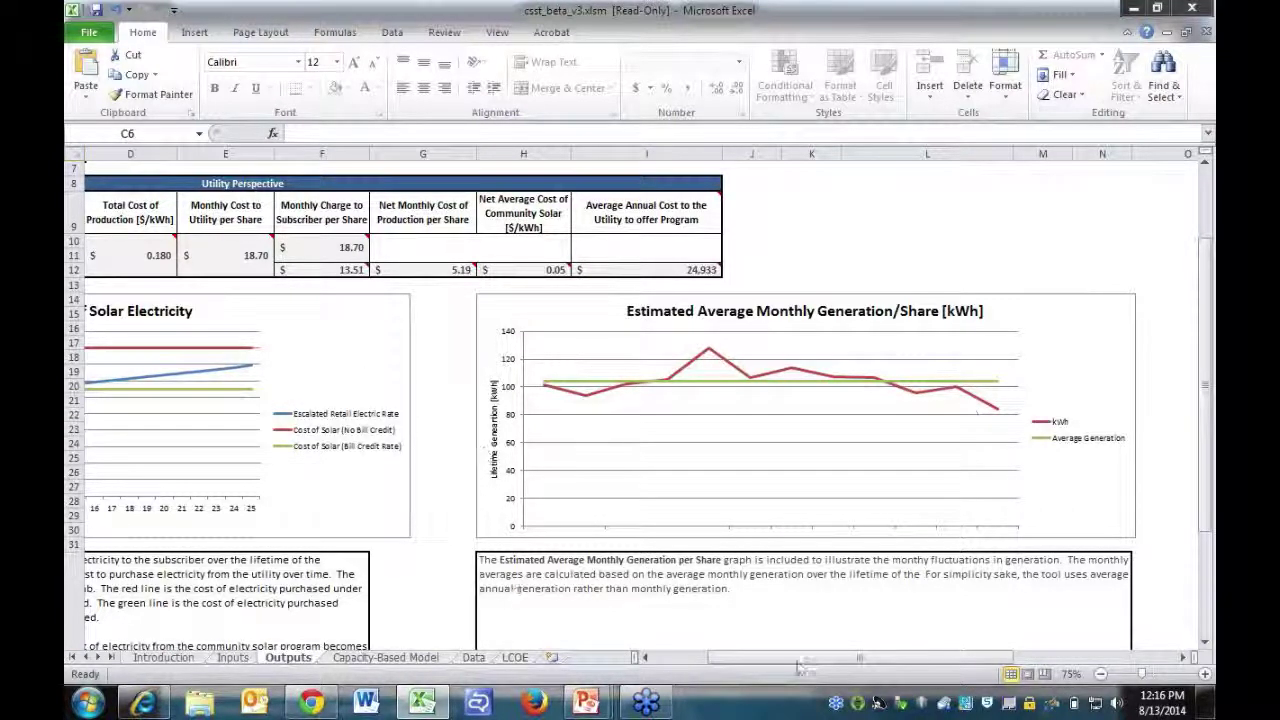
scroll(808, 660, "left", 3)
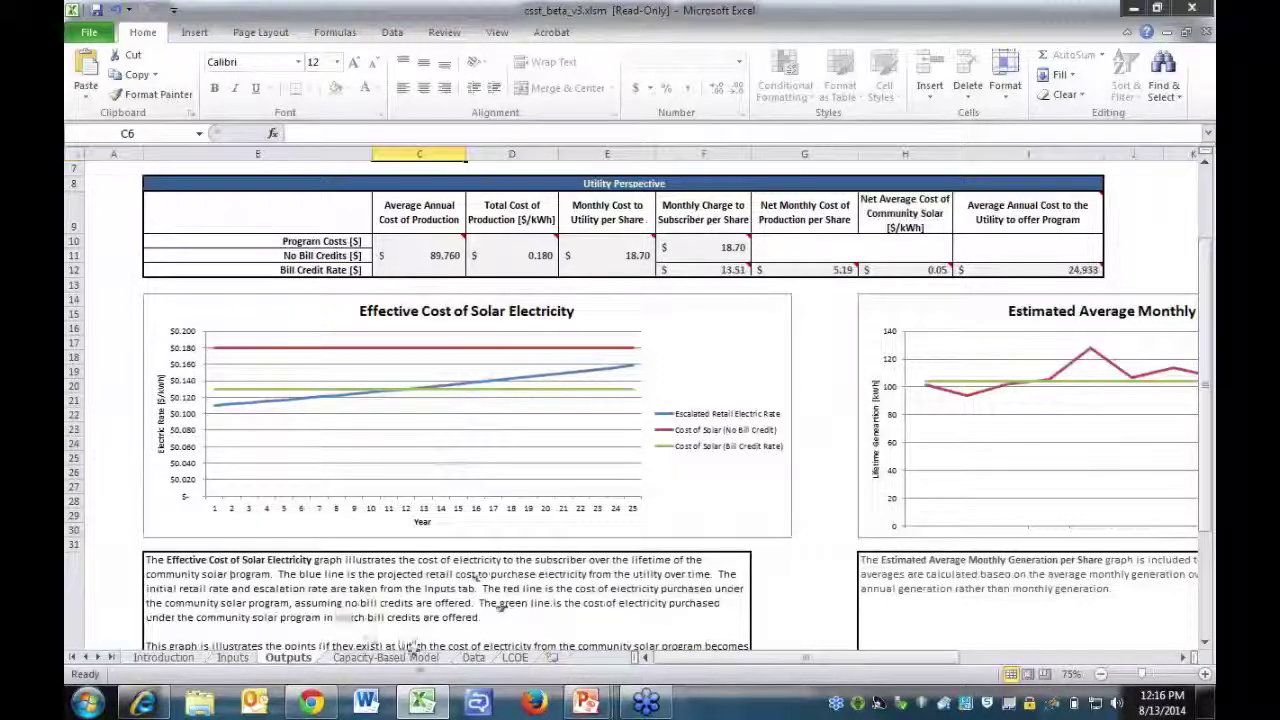
Open the Capacity-Based Model sheet and scroll down through its contents.
left_click(382, 659)
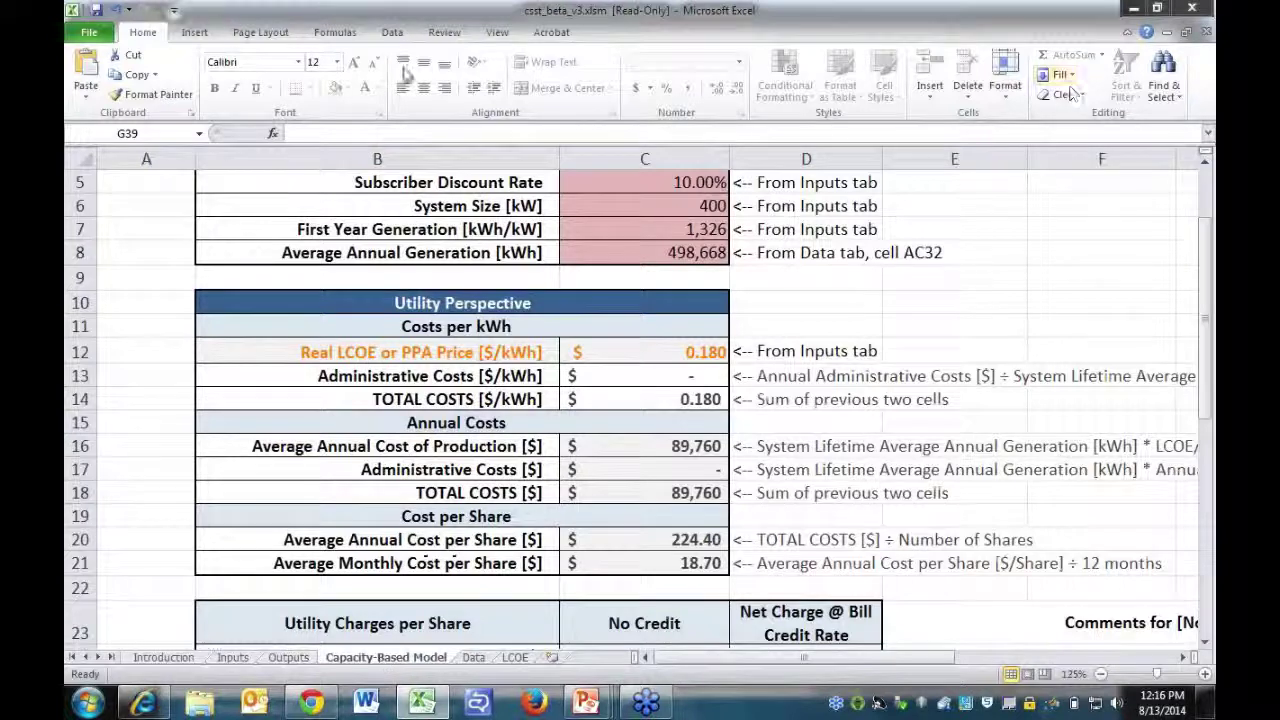
left_click_drag(1205, 378, 1210, 340)
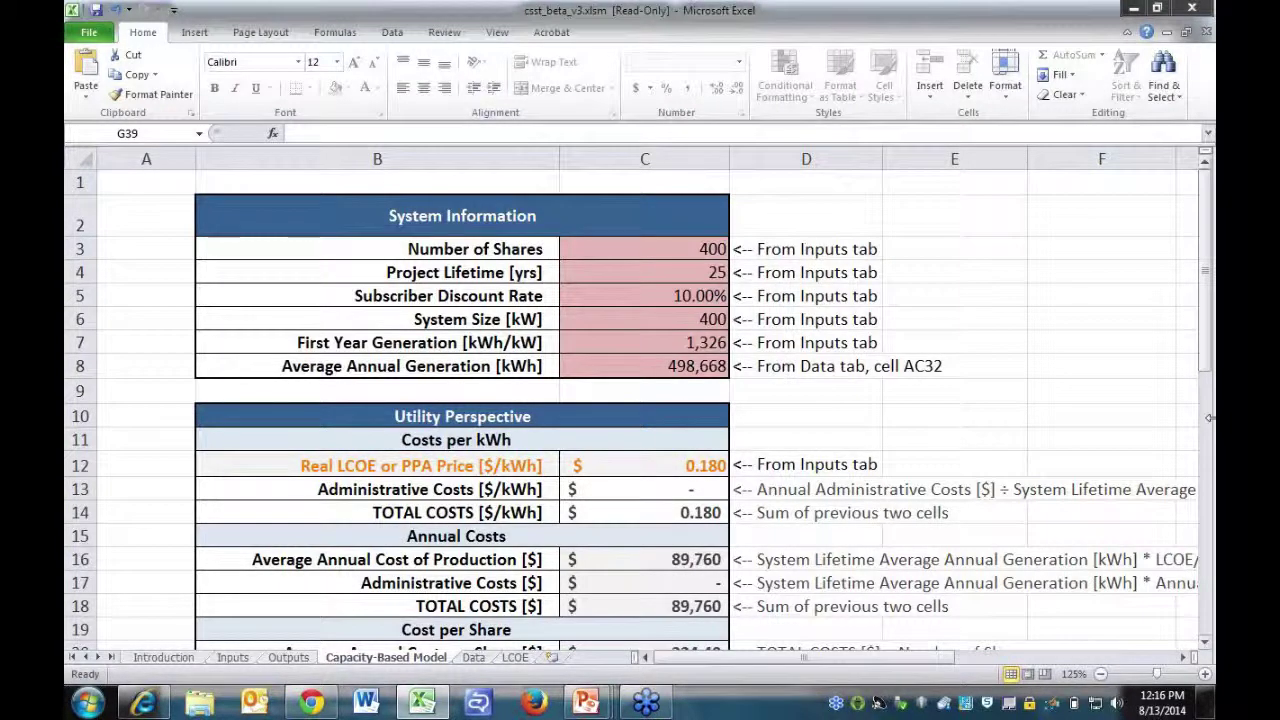
mouse_move(1208, 364)
left_mouse_down()
mouse_move(1208, 397)
mouse_move(1208, 372)
left_mouse_up()
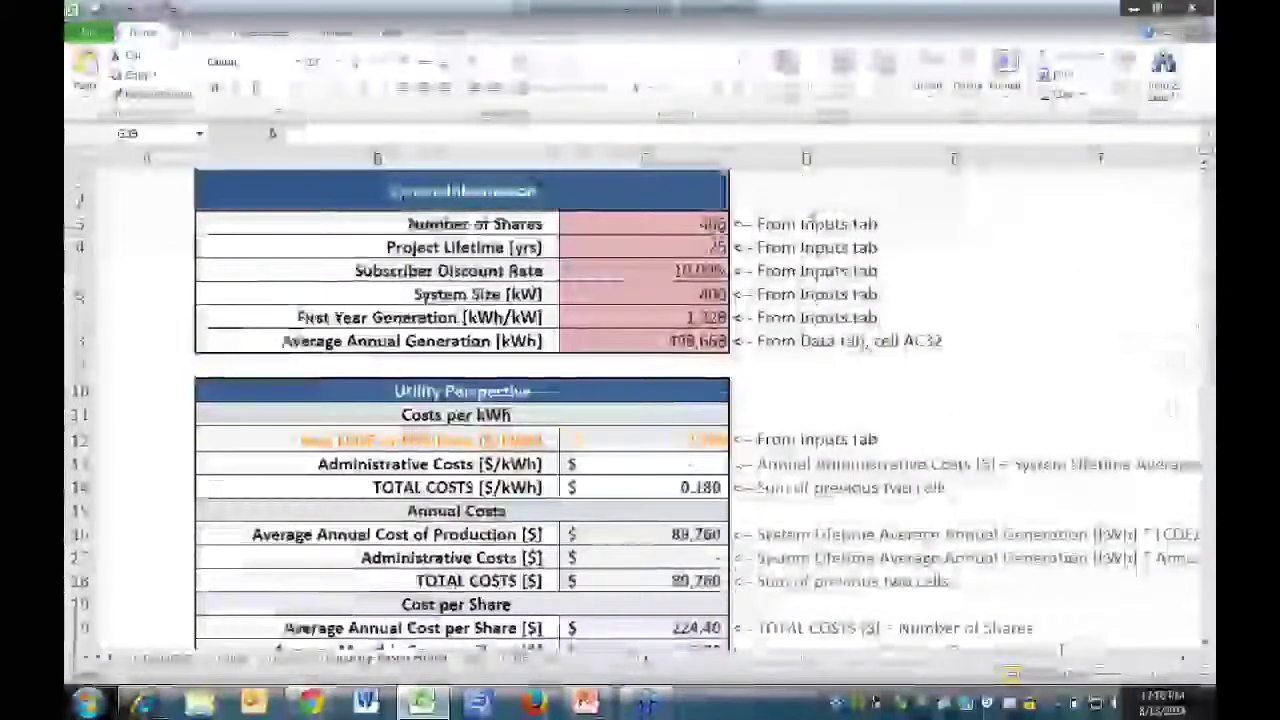
scroll(705, 320, "down", 2)
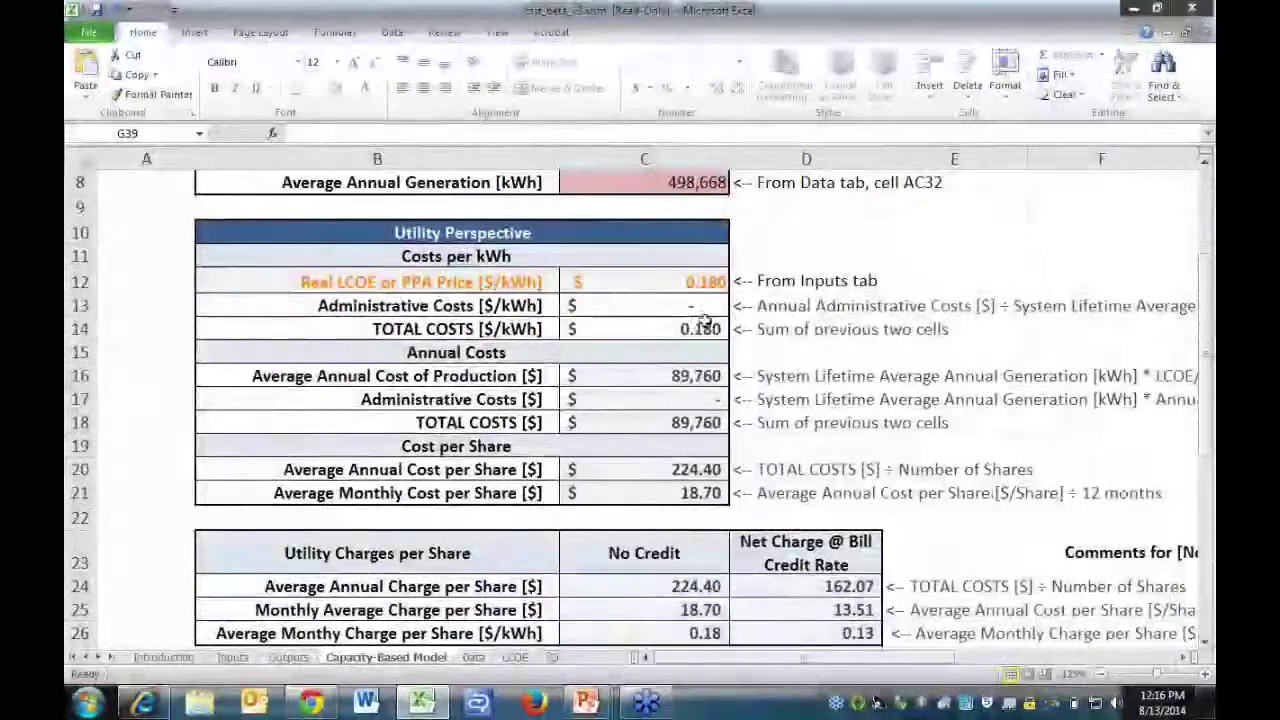
scroll(705, 320, "down", 2)
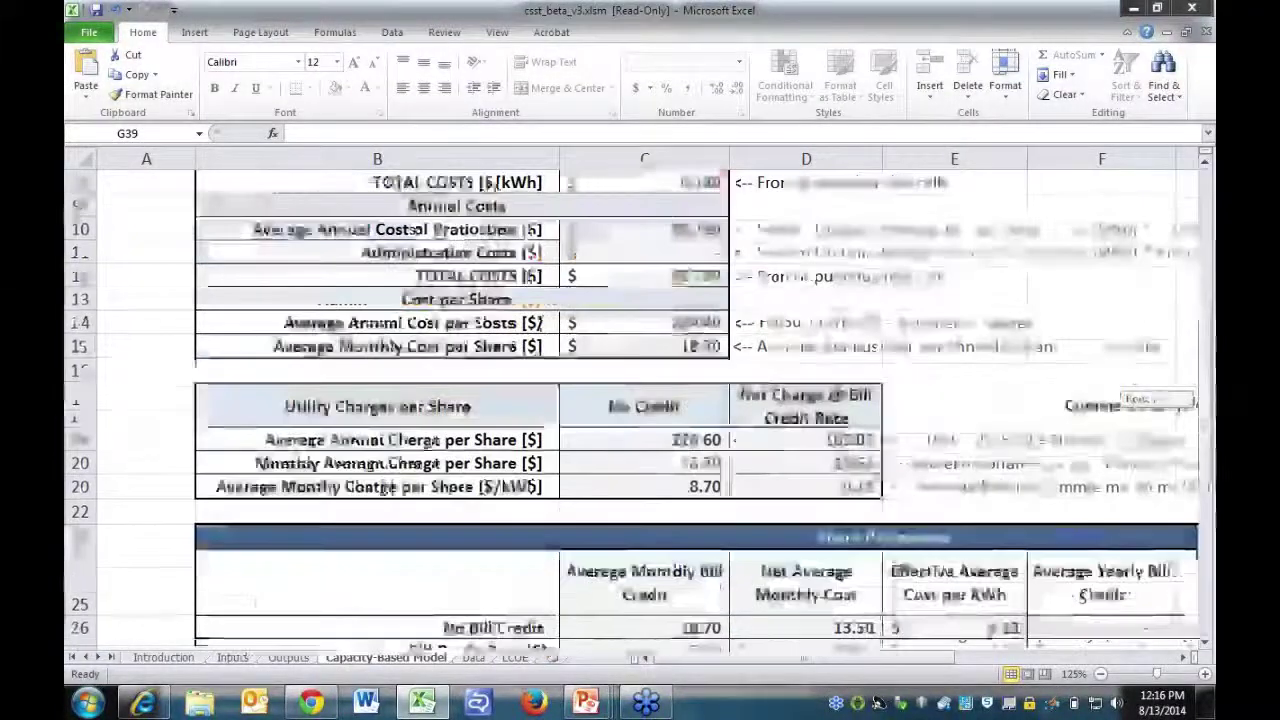
scroll(541, 387, "down", 2)
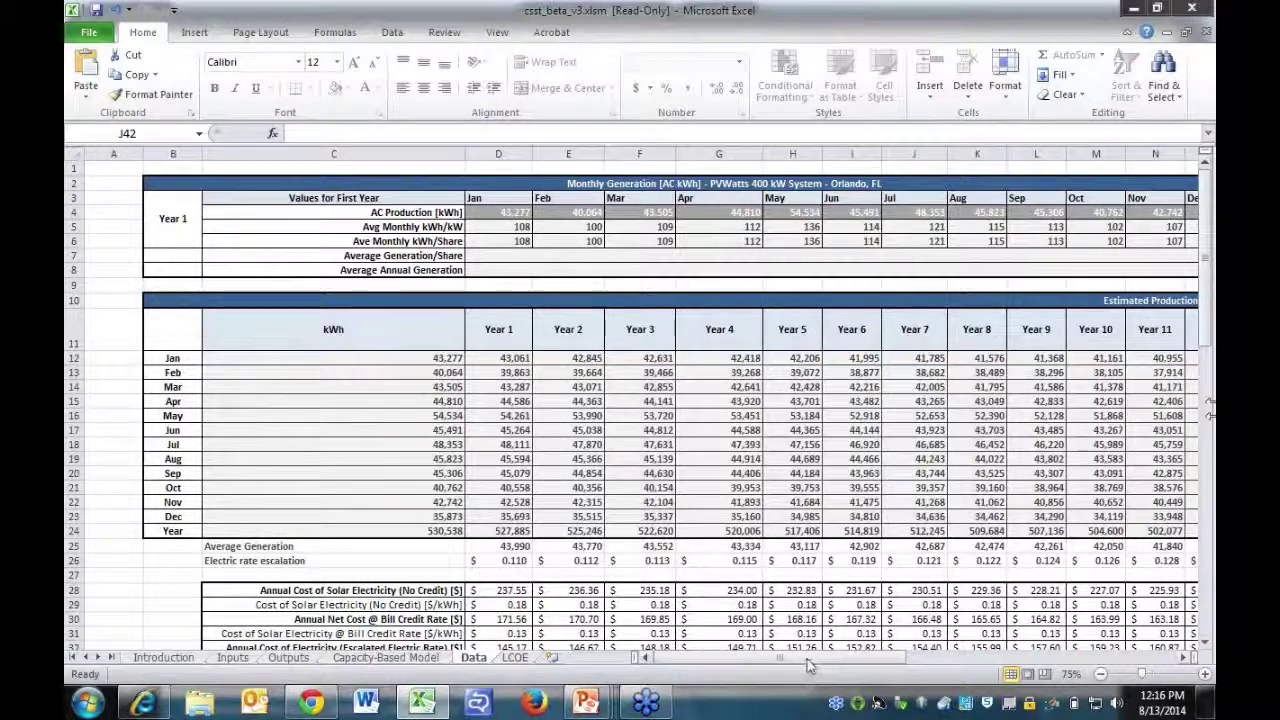
scroll(840, 665, "right", 2)
scroll(840, 665, "right", 8)
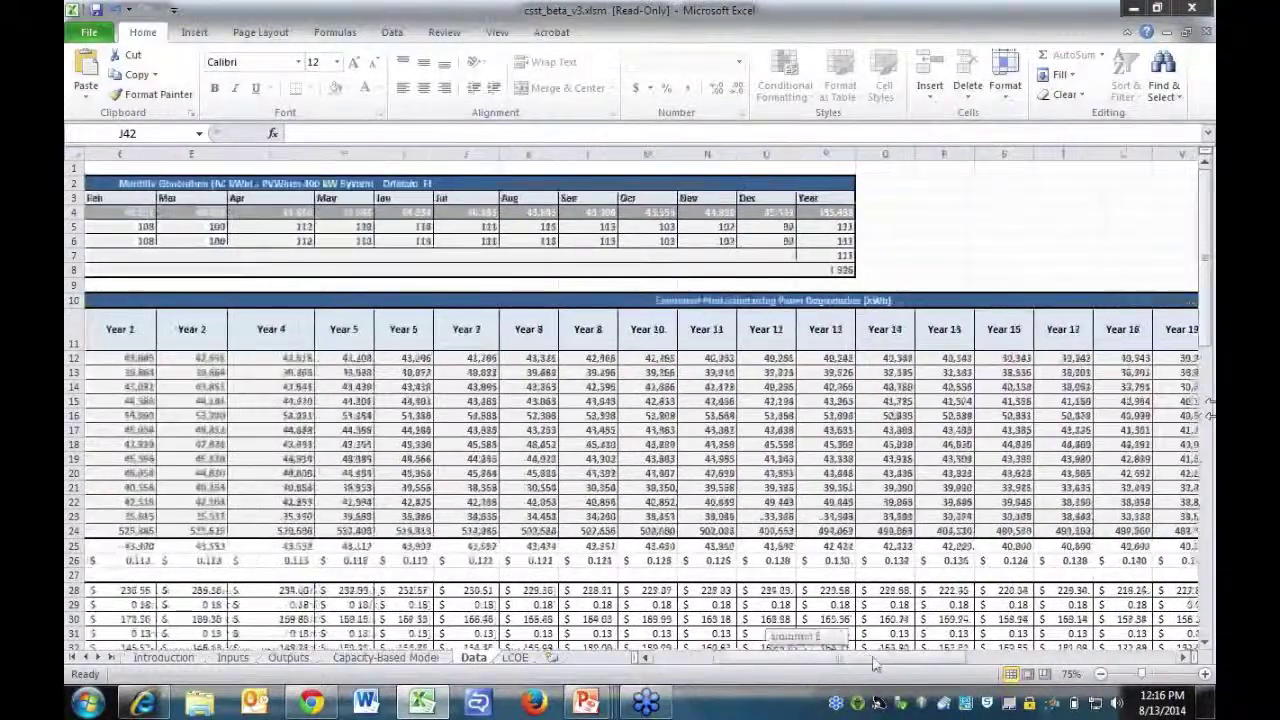
scroll(882, 668, "left", 6)
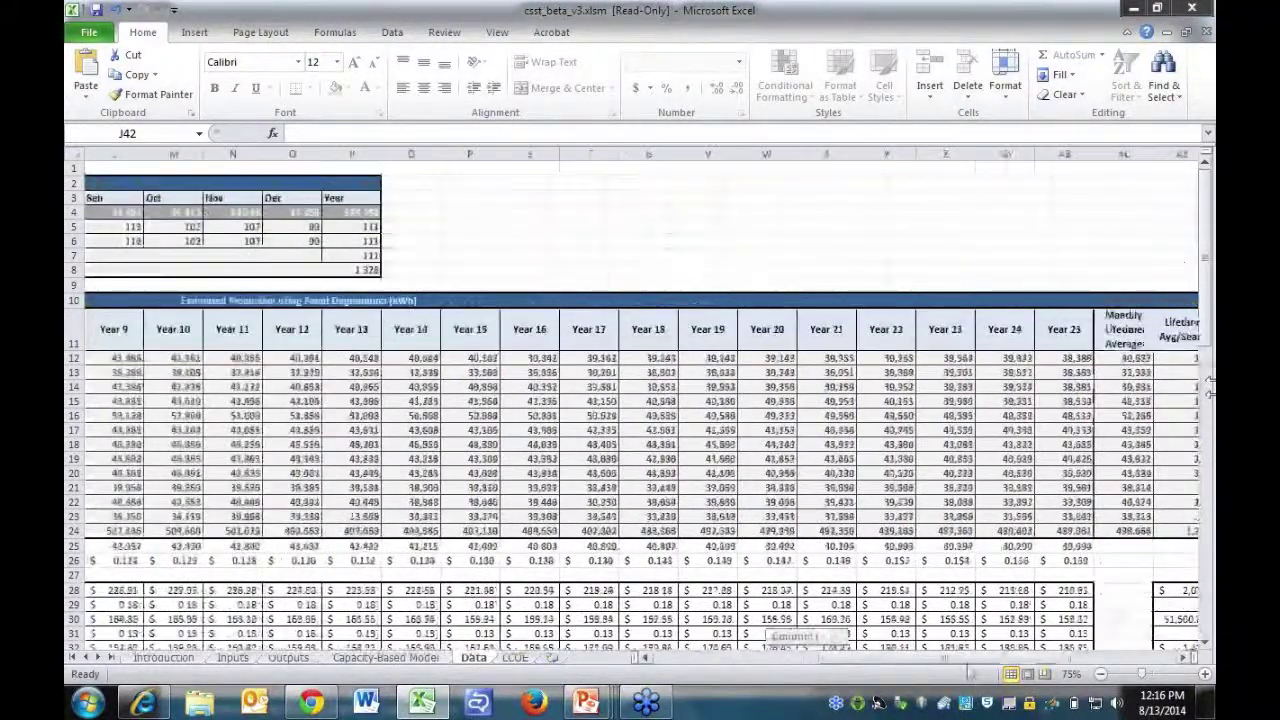
scroll(882, 668, "left", 5)
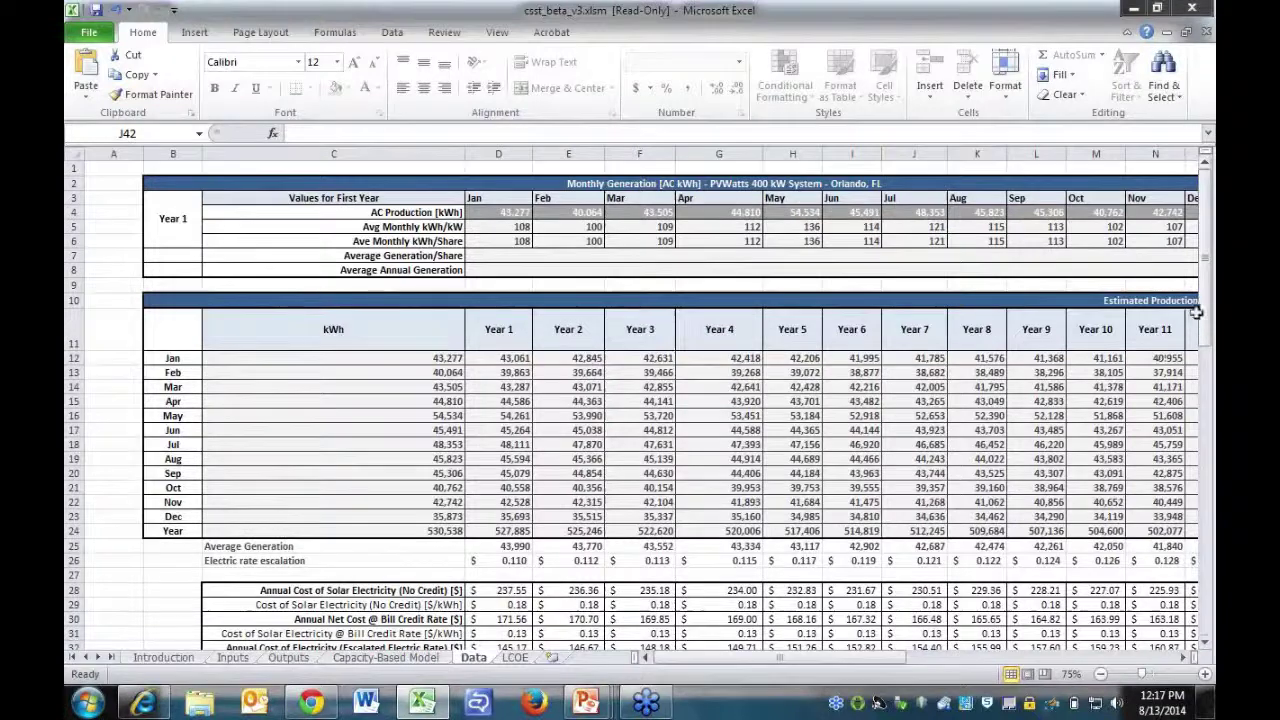
scroll(1160, 320, "down", 4)
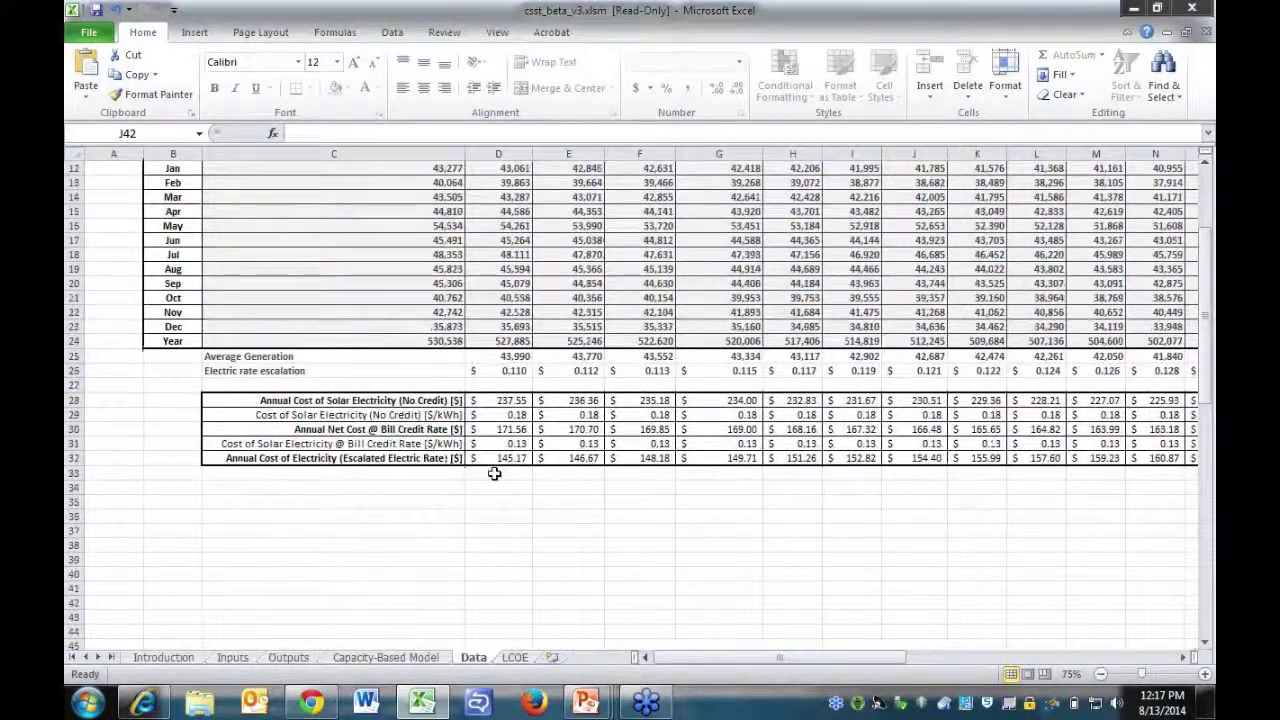
left_click(515, 657)
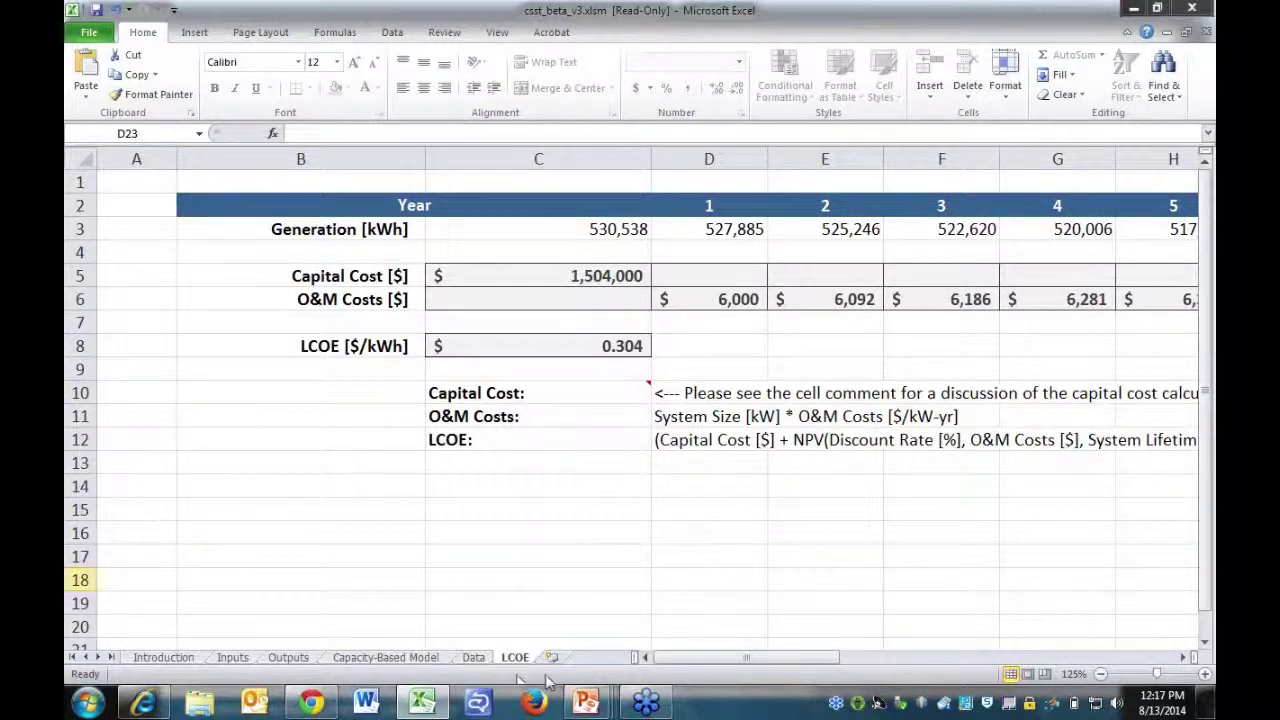
Show the Inputs sheet, then return to the slide show's Orlando Utility Commission slide.
left_click(233, 658)
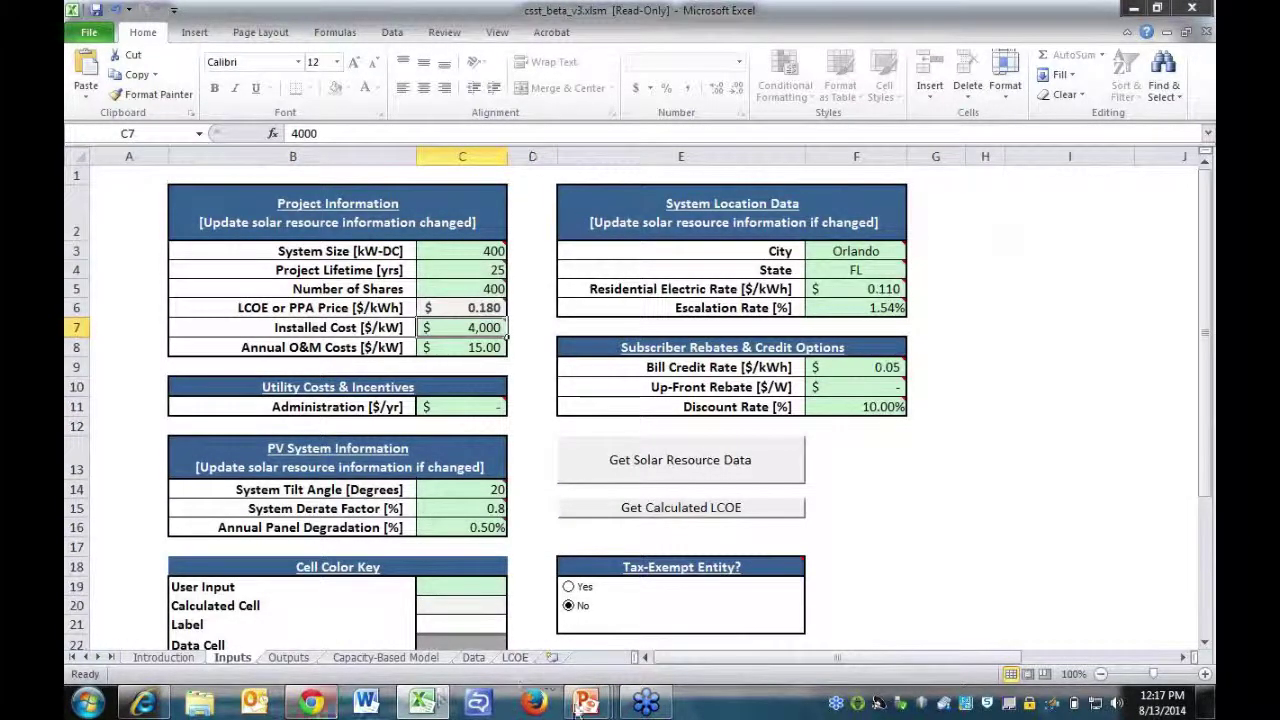
mouse_move(590, 706)
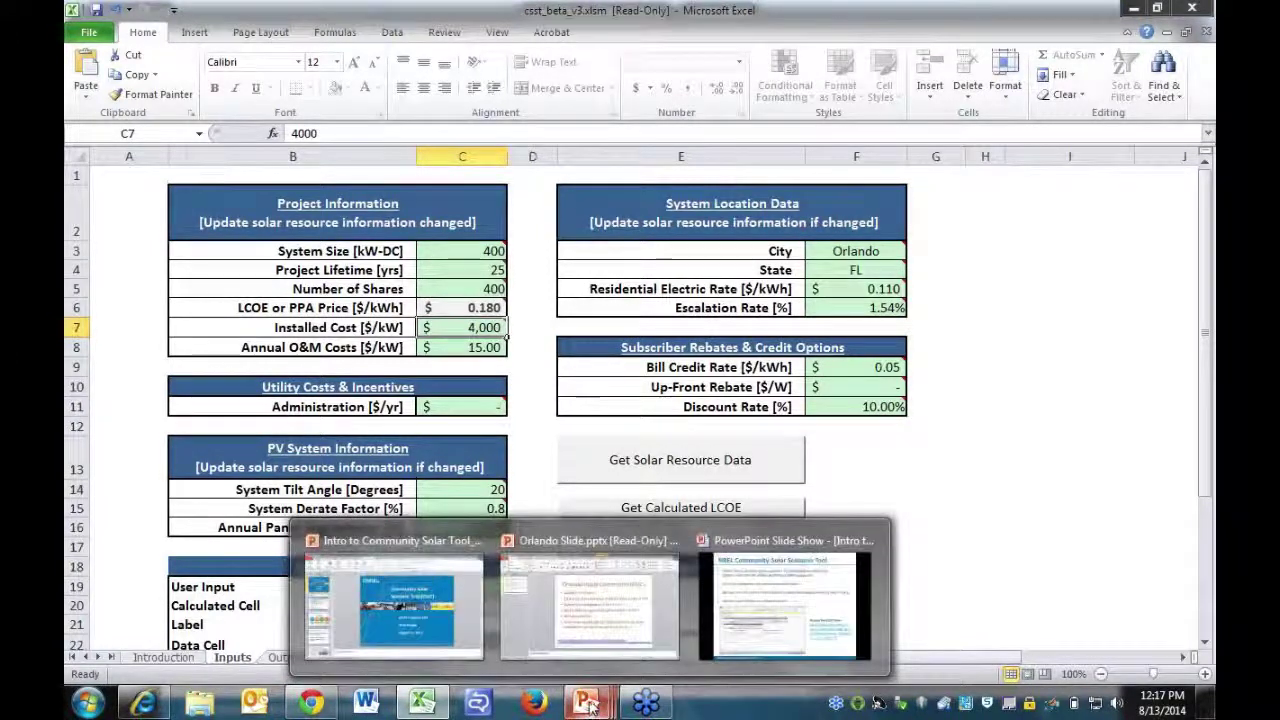
left_click(768, 612)
key("Right")
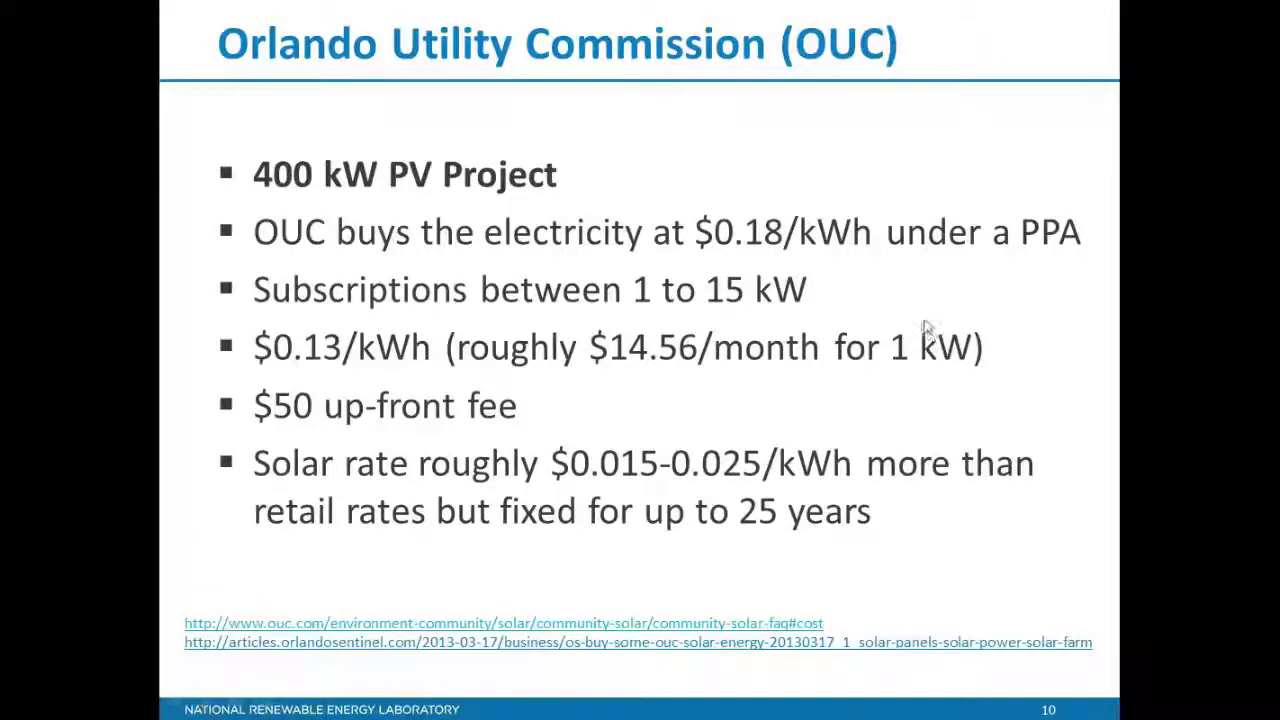
End the slide show, leaving slide 10 of the deck open for editing.
key("Escape")
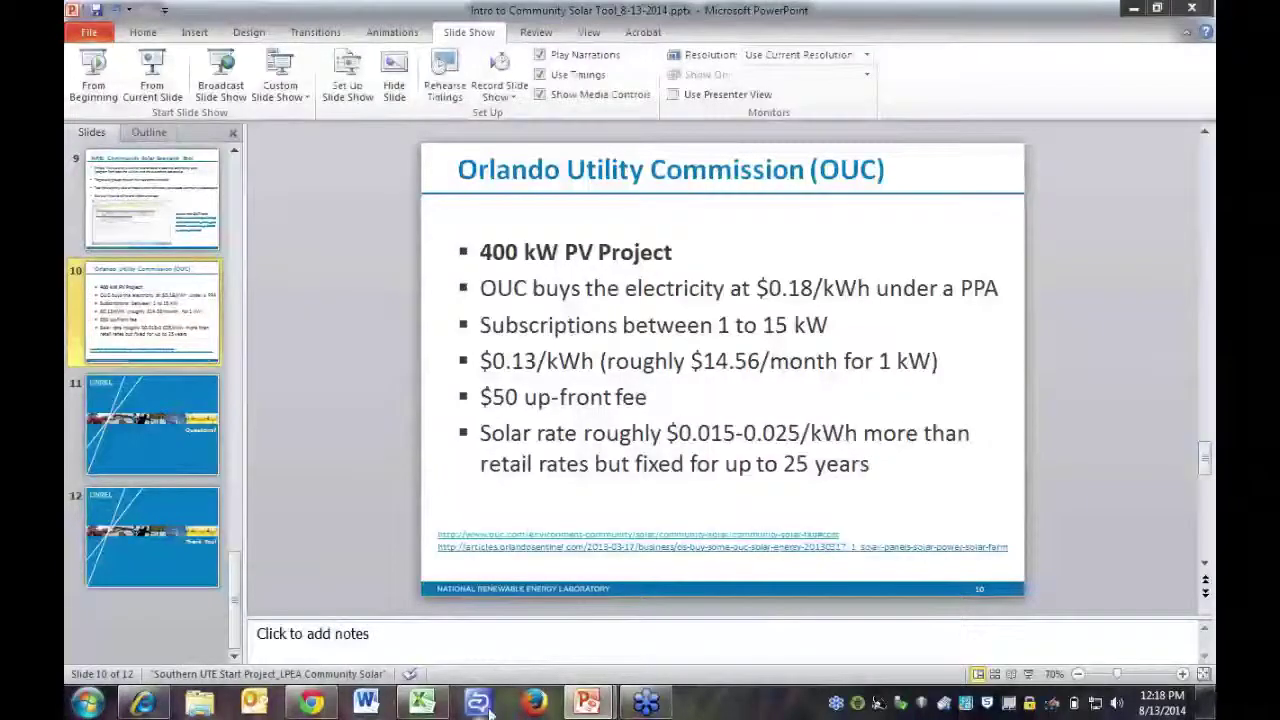
left_click(422, 705)
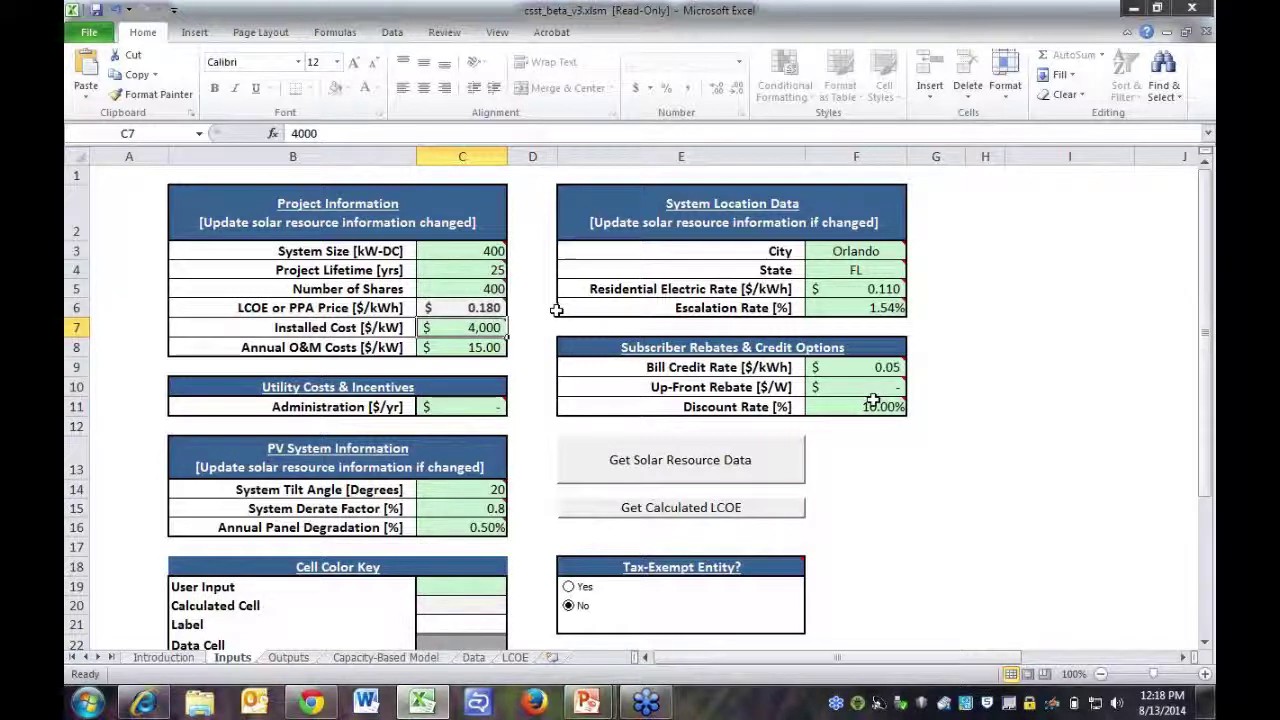
mouse_move(504, 307)
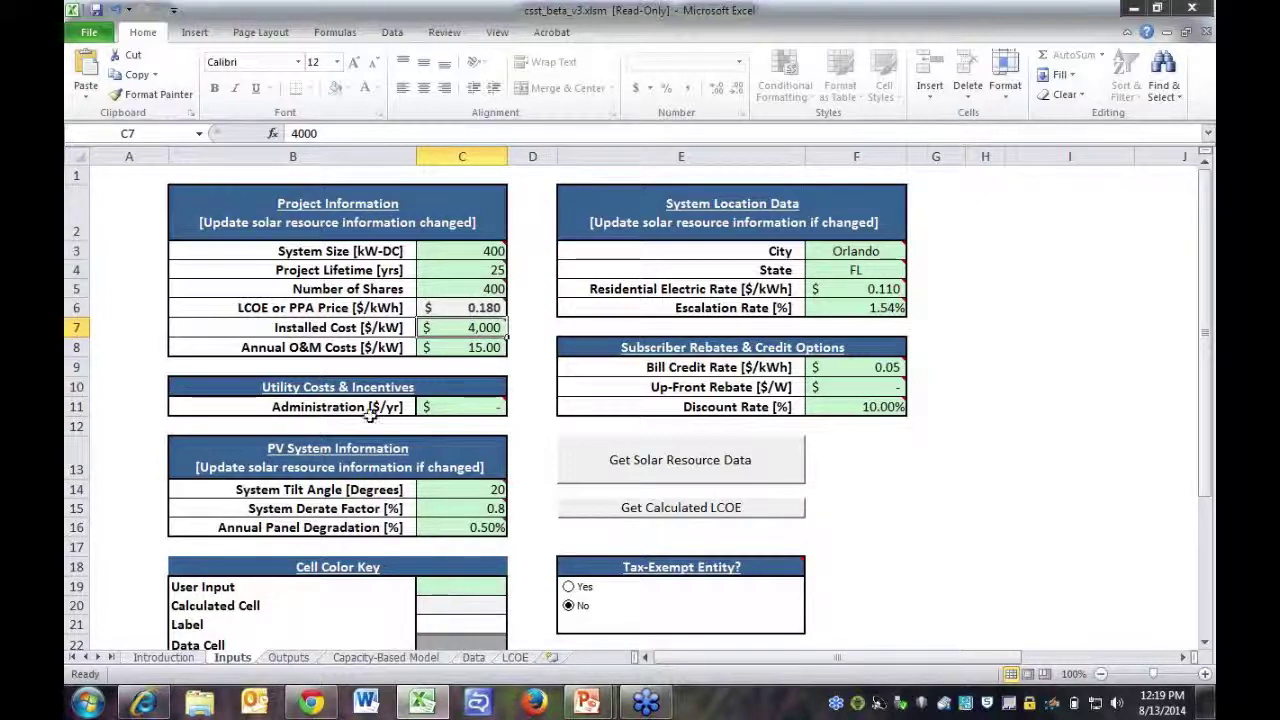
mouse_move(471, 411)
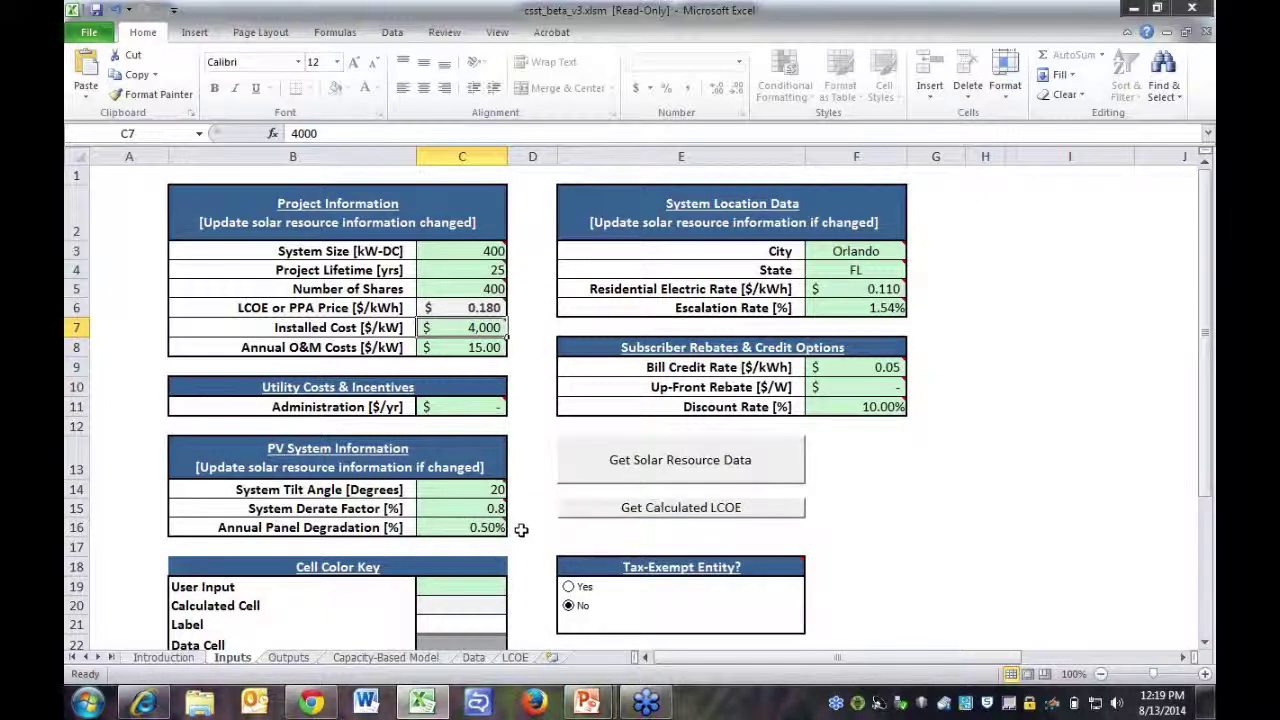
mouse_move(461, 516)
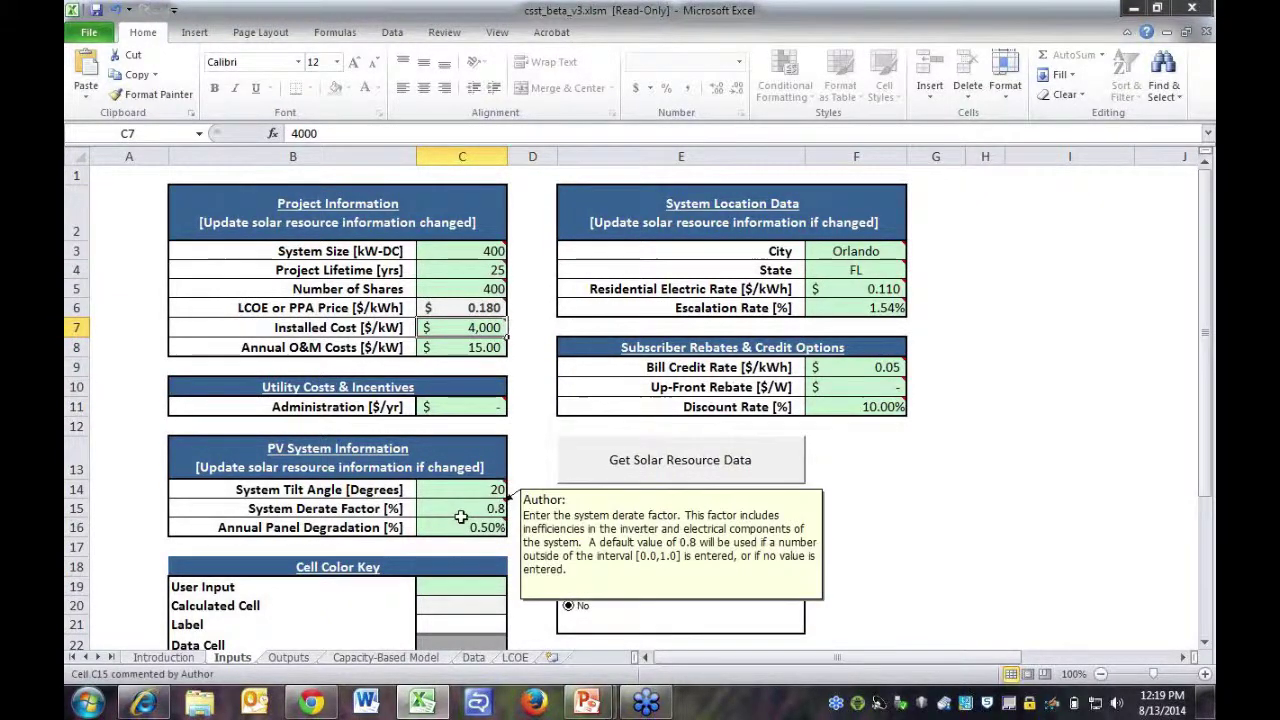
mouse_move(495, 490)
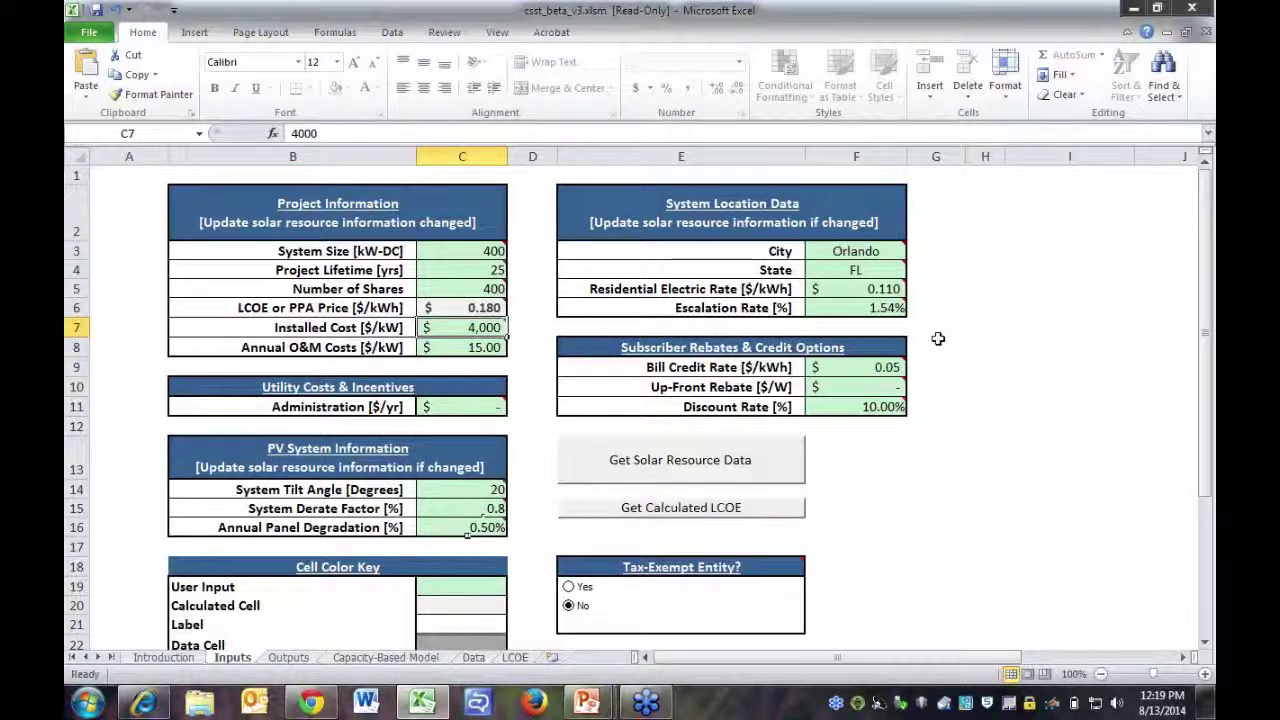
mouse_move(875, 270)
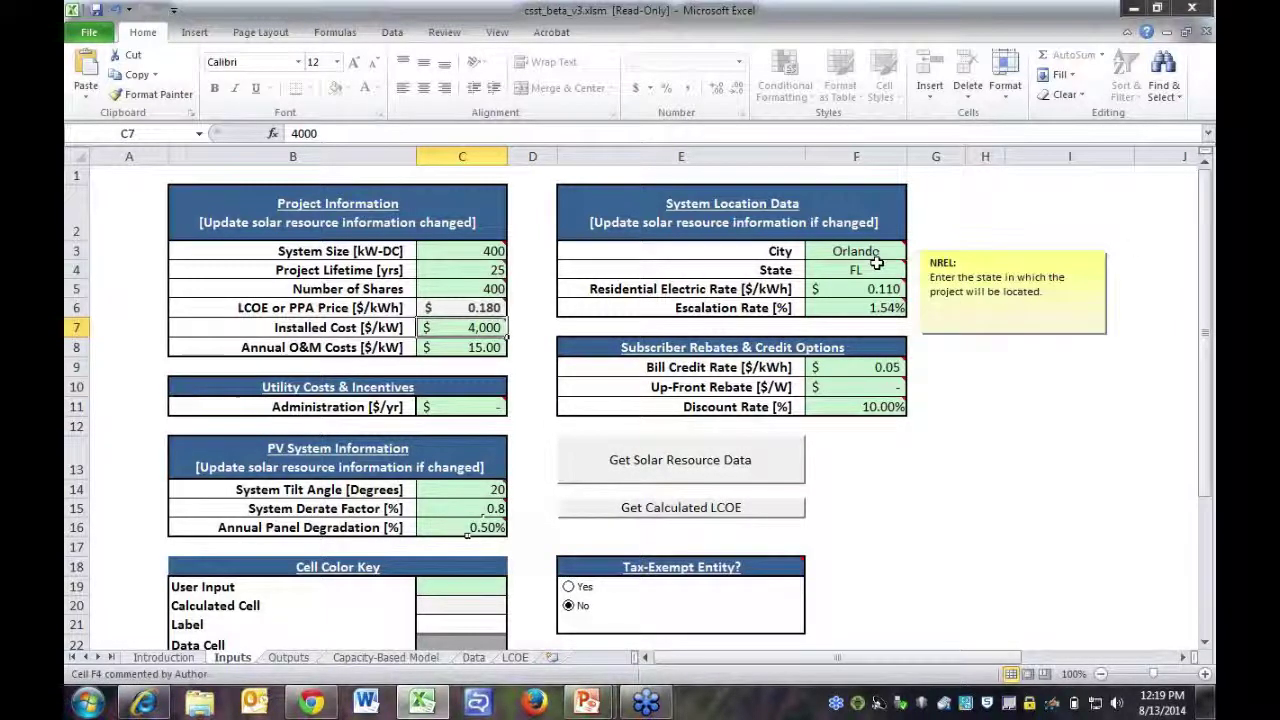
mouse_move(825, 297)
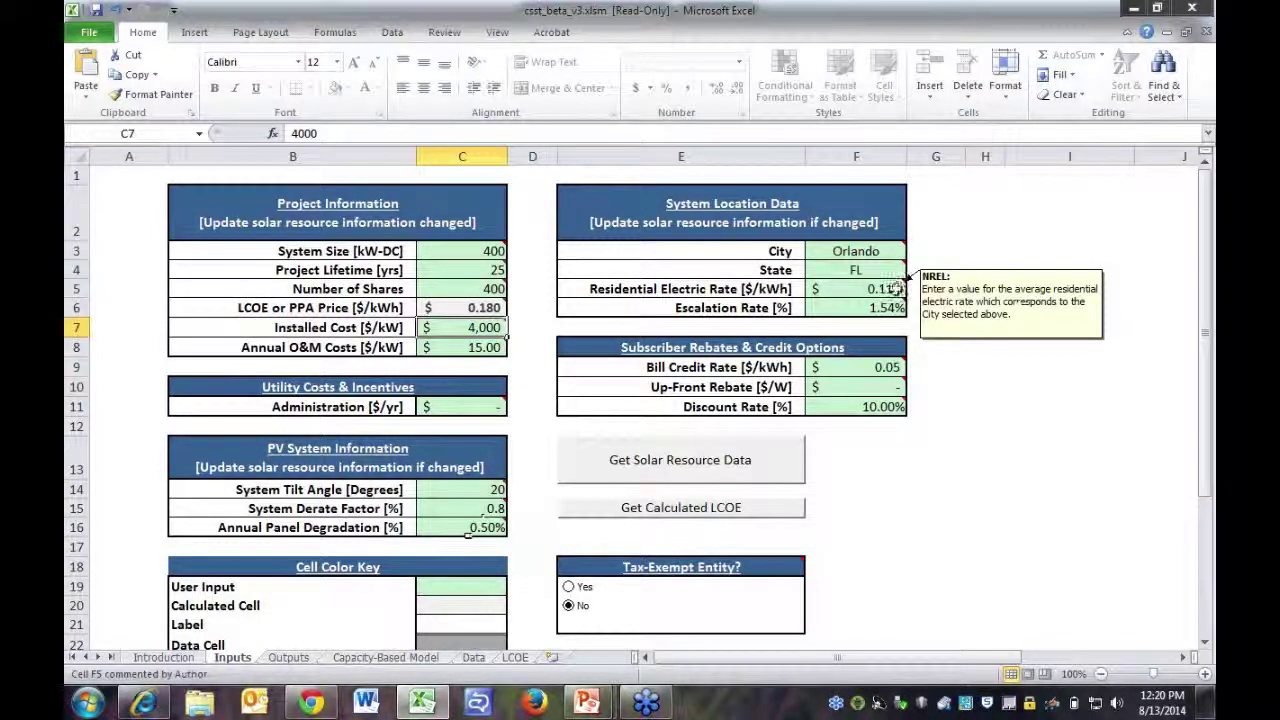
mouse_move(886, 298)
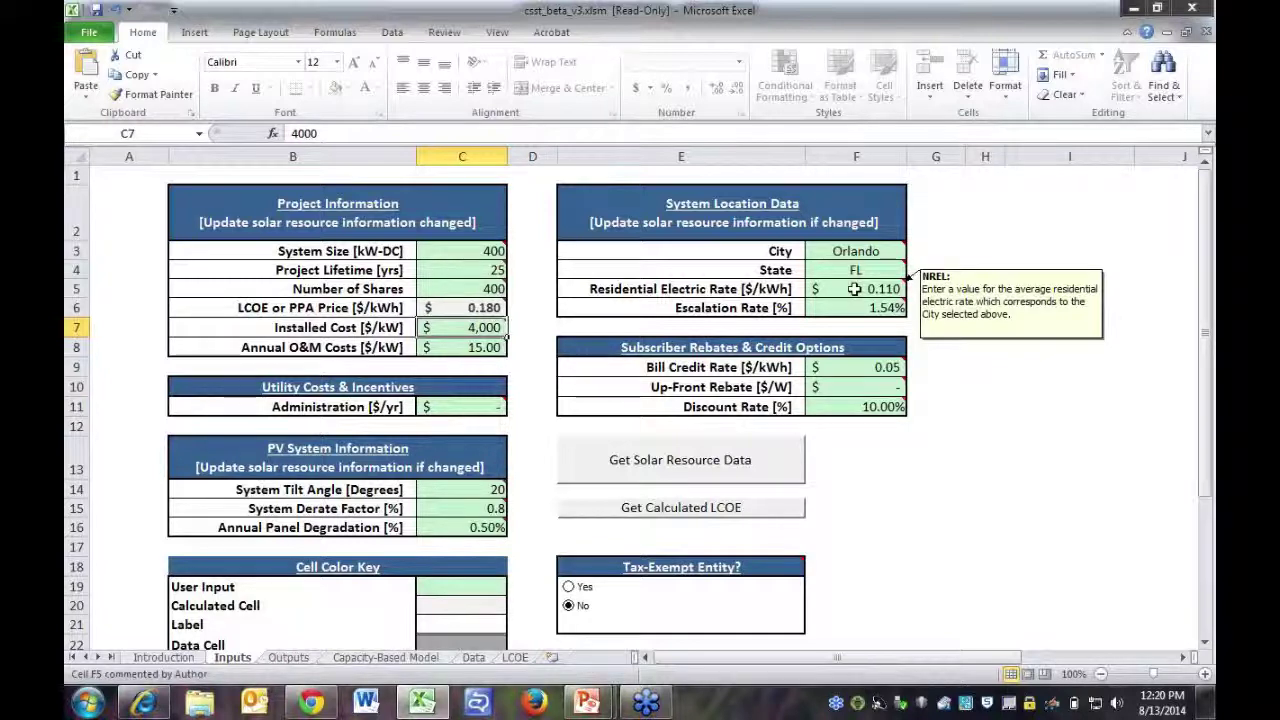
mouse_move(869, 364)
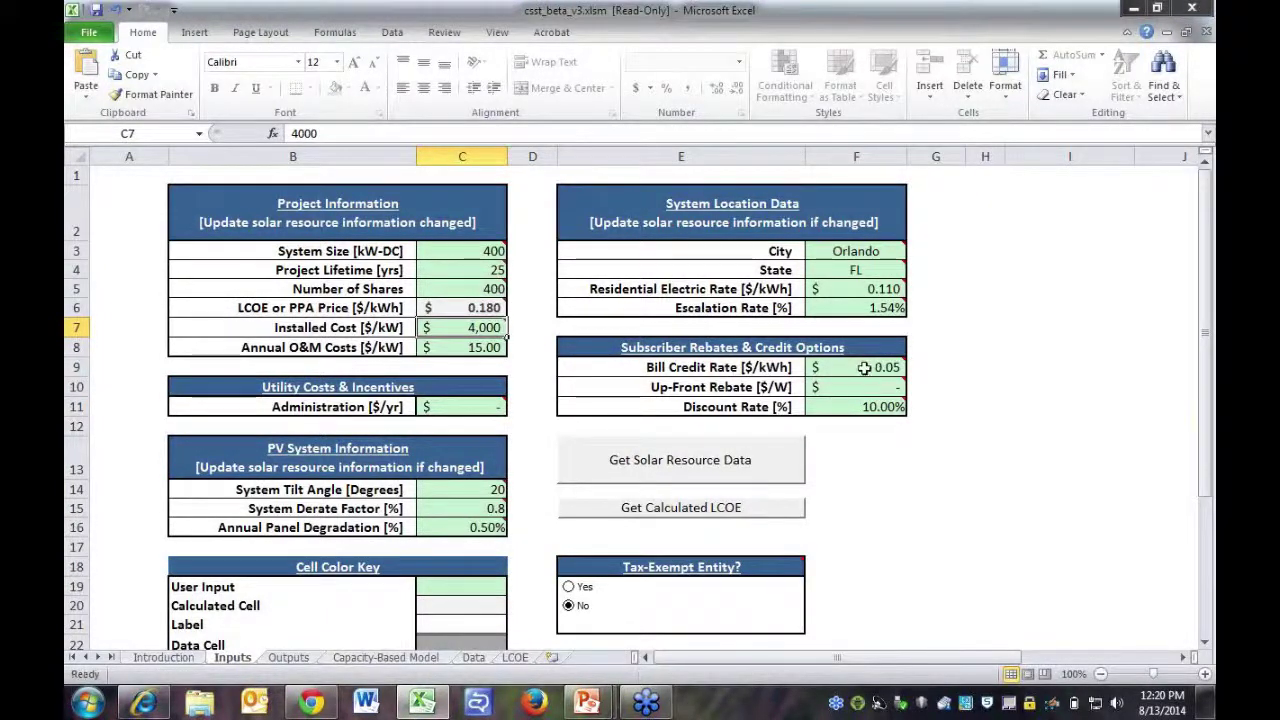
Show the Outputs sheet with its Utility Perspective costs and Effective Cost of Solar Electricity chart.
mouse_move(865, 388)
mouse_move(451, 252)
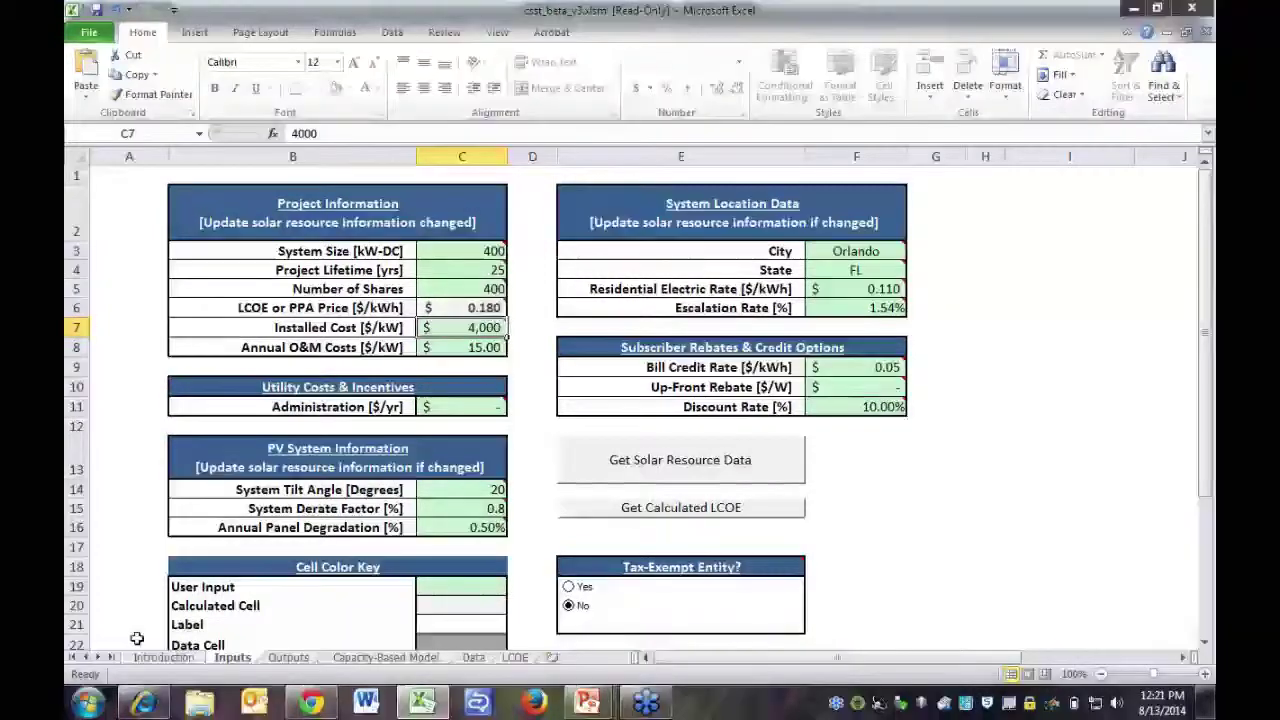
left_click(300, 659)
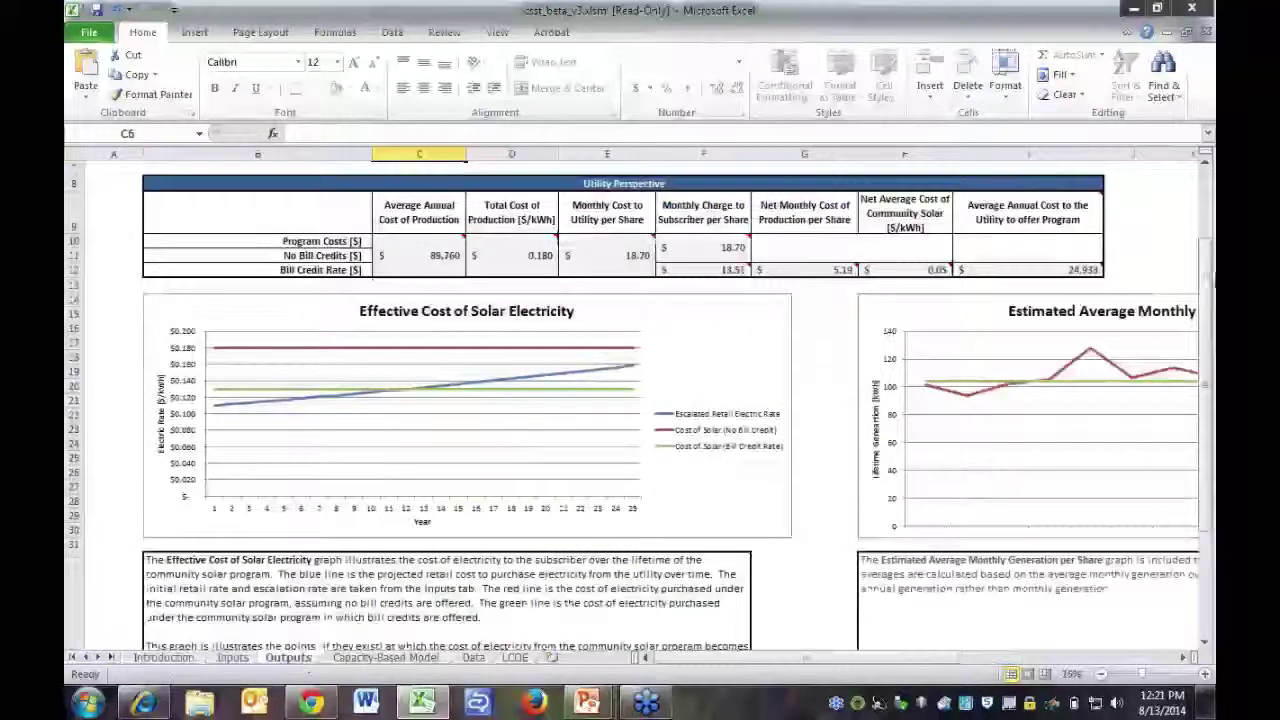
Check the formulas behind the Energy Credit and monthly bill credit, then return to Inputs.
left_click_drag(1212, 352, 1210, 283)
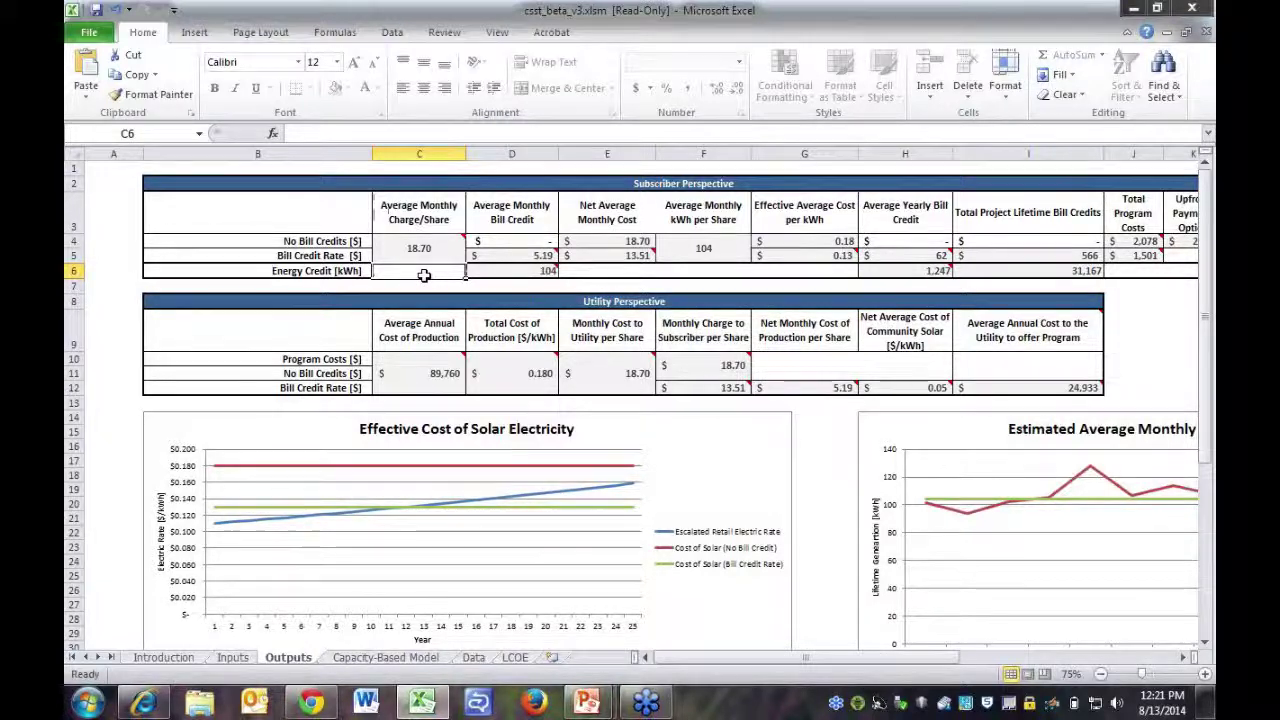
key("Right")
key("Up")
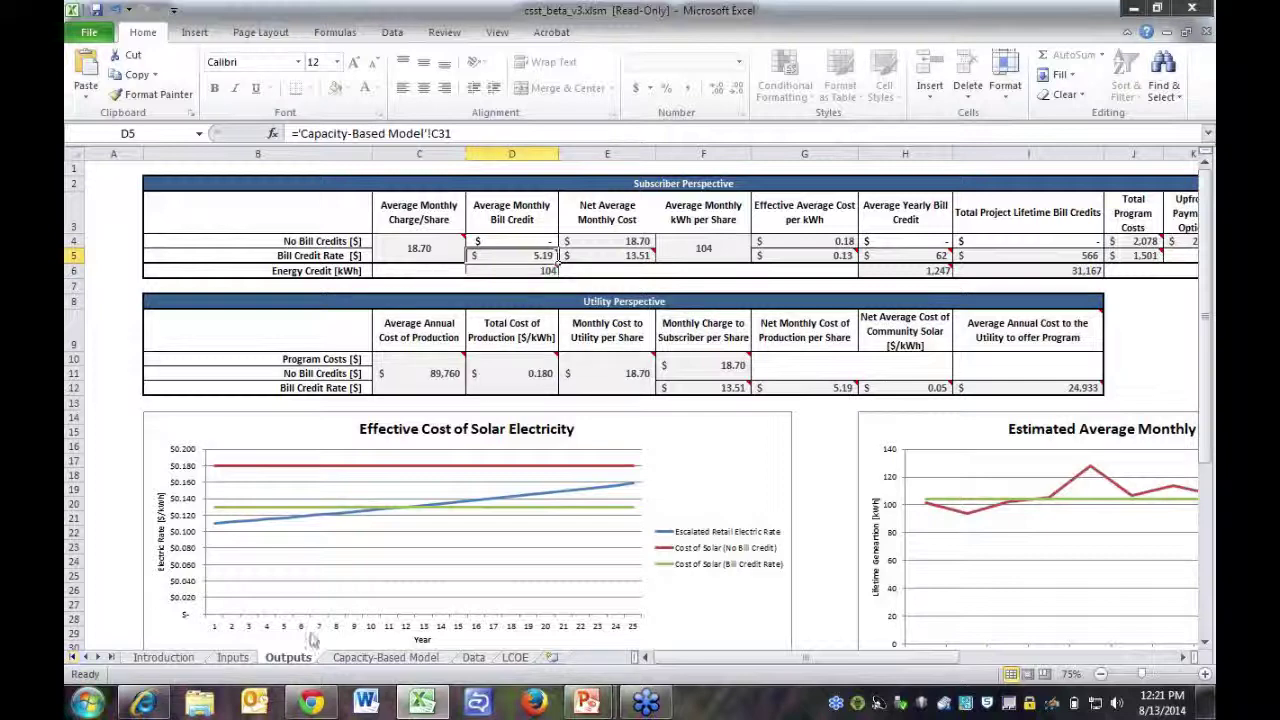
left_click(234, 657)
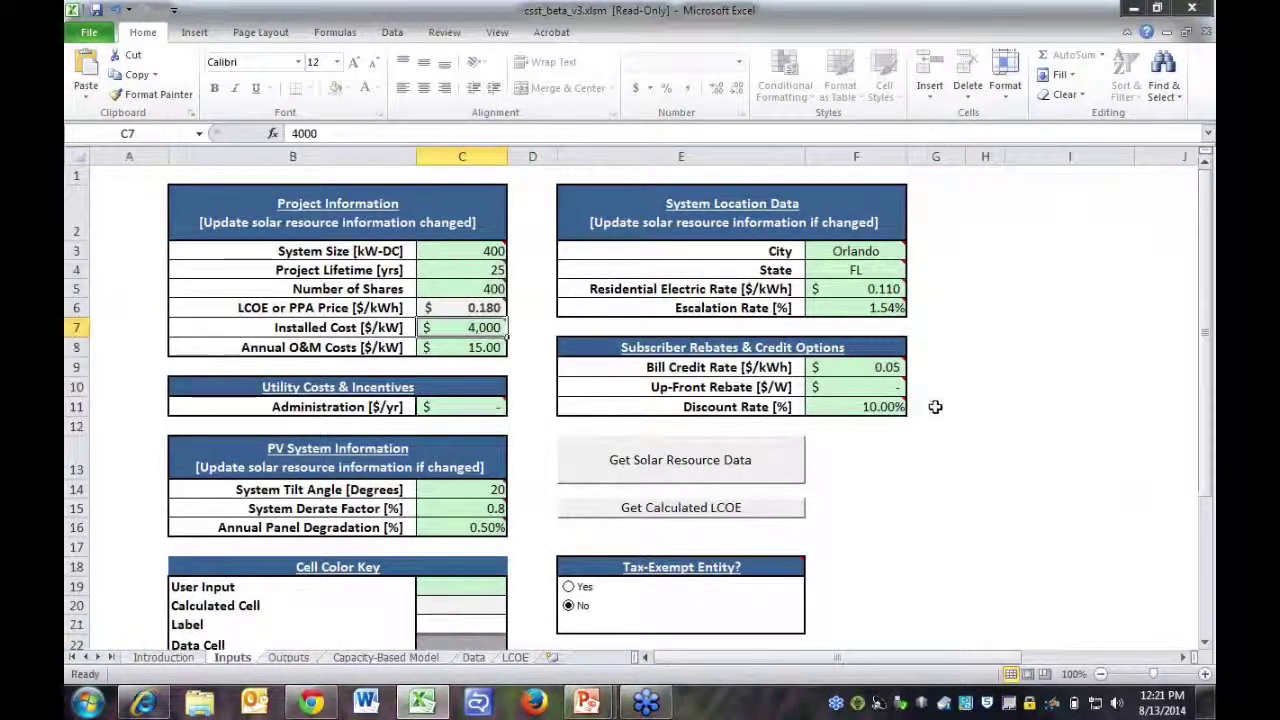
mouse_move(880, 370)
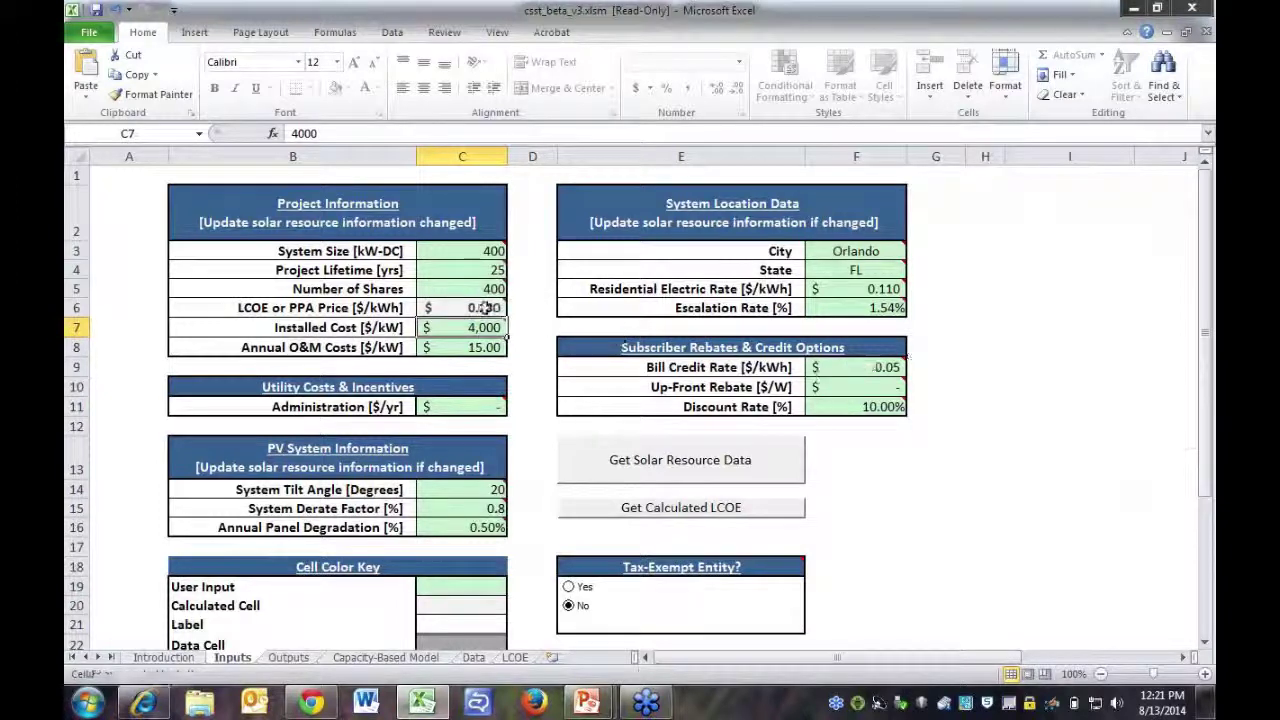
mouse_move(506, 299)
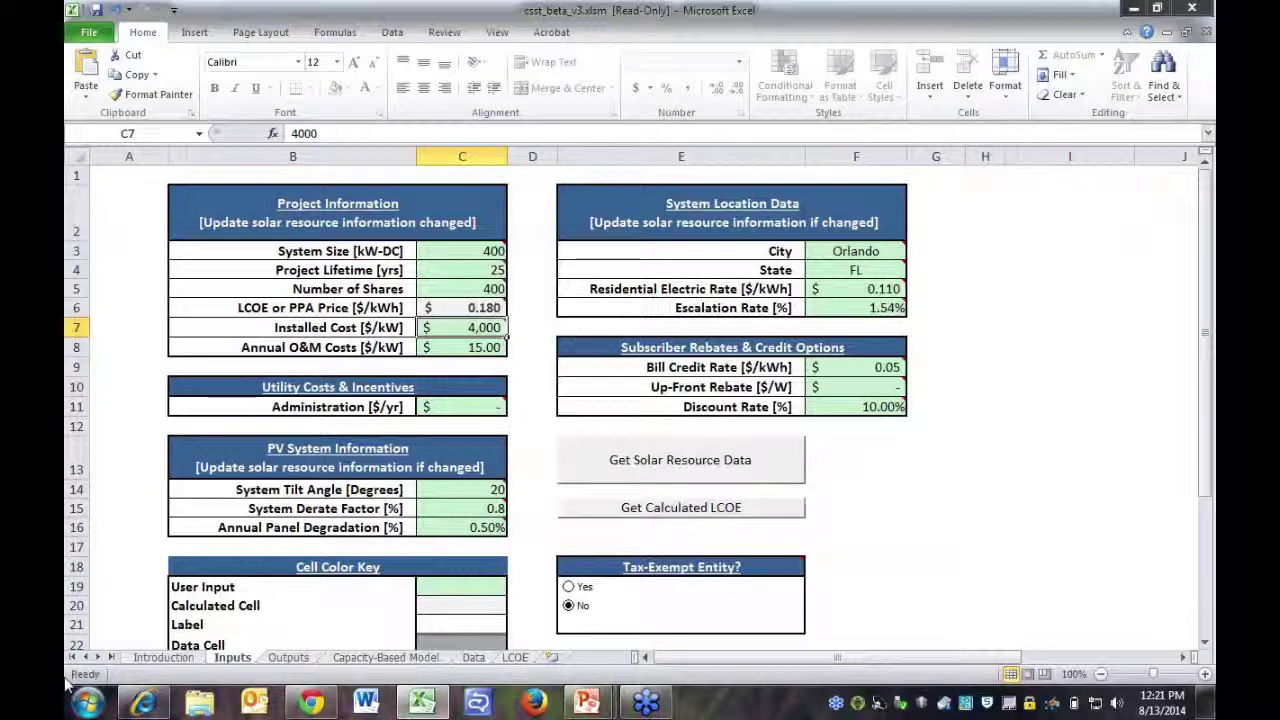
left_click(289, 657)
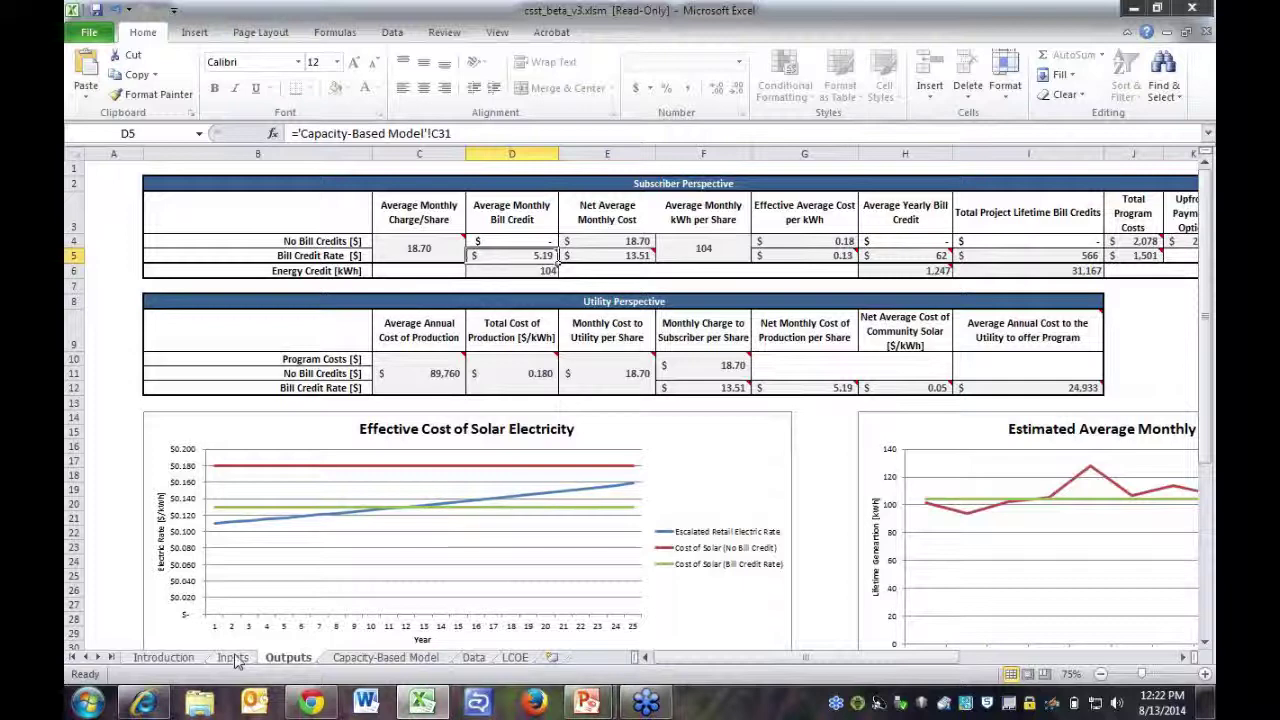
left_click(233, 657)
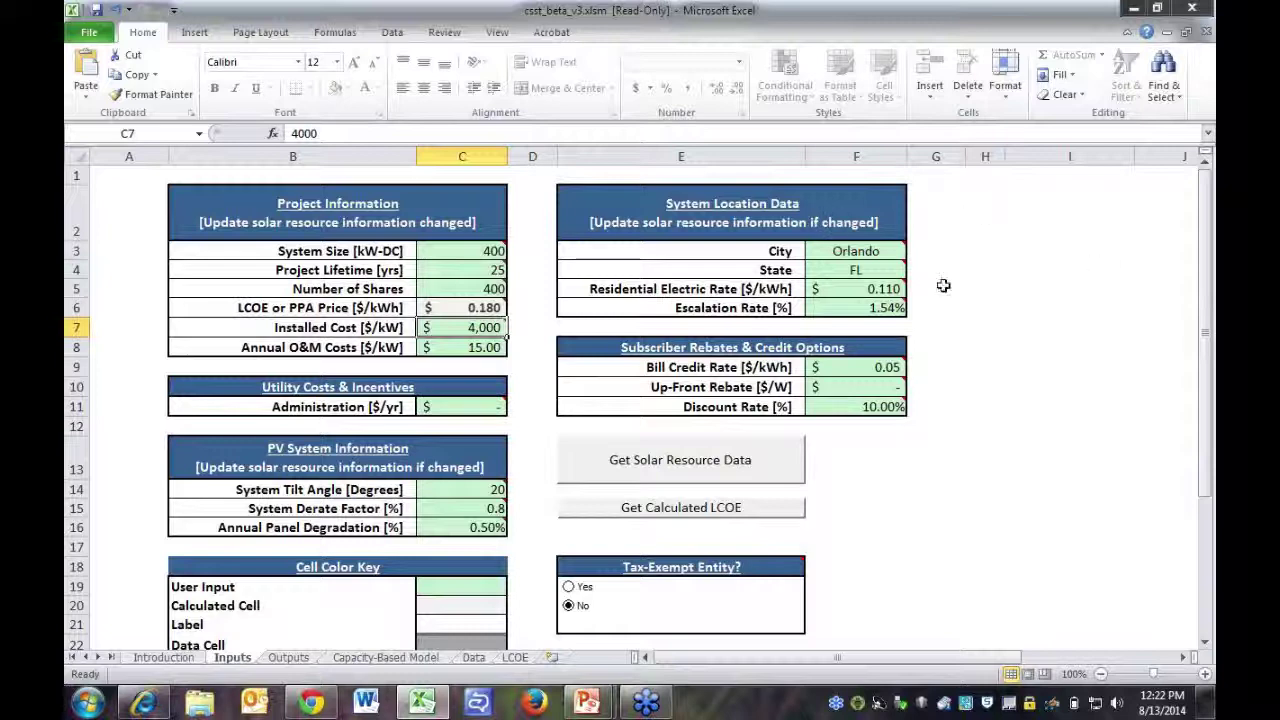
mouse_move(860, 252)
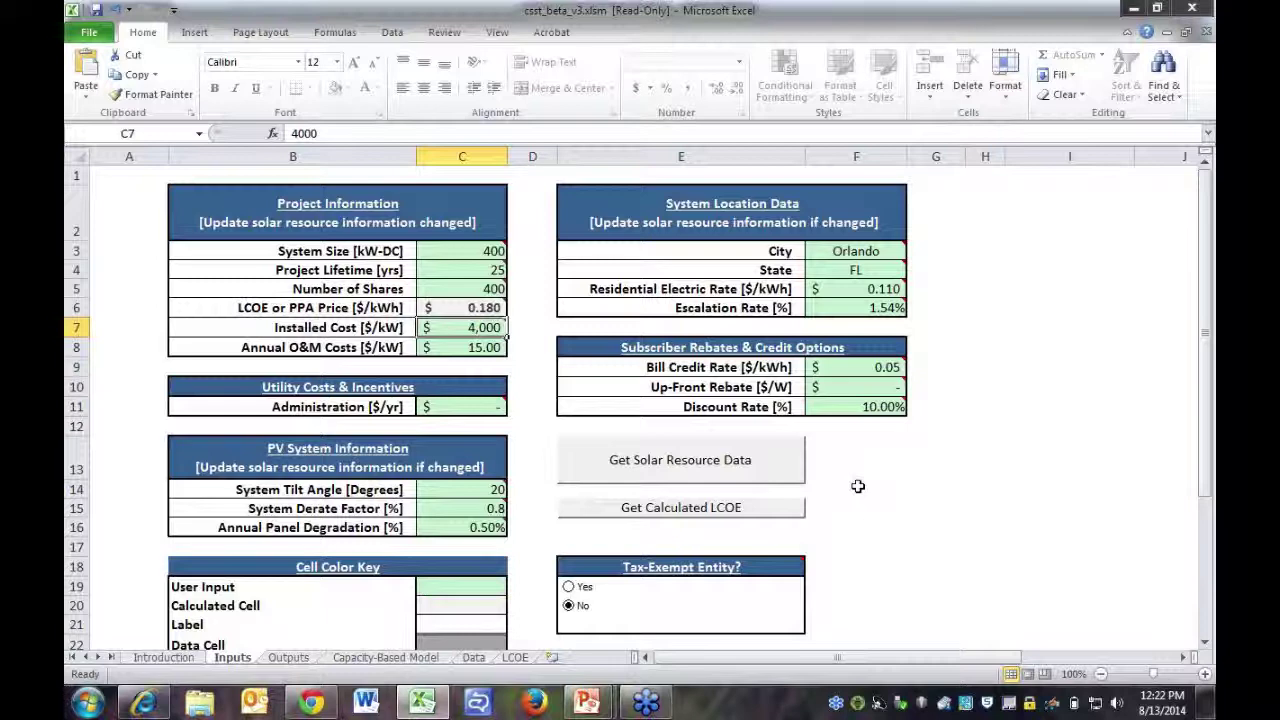
Show the Outputs sheet with the $0.13/kWh effective cost and $62 yearly bill credit.
left_click(288, 658)
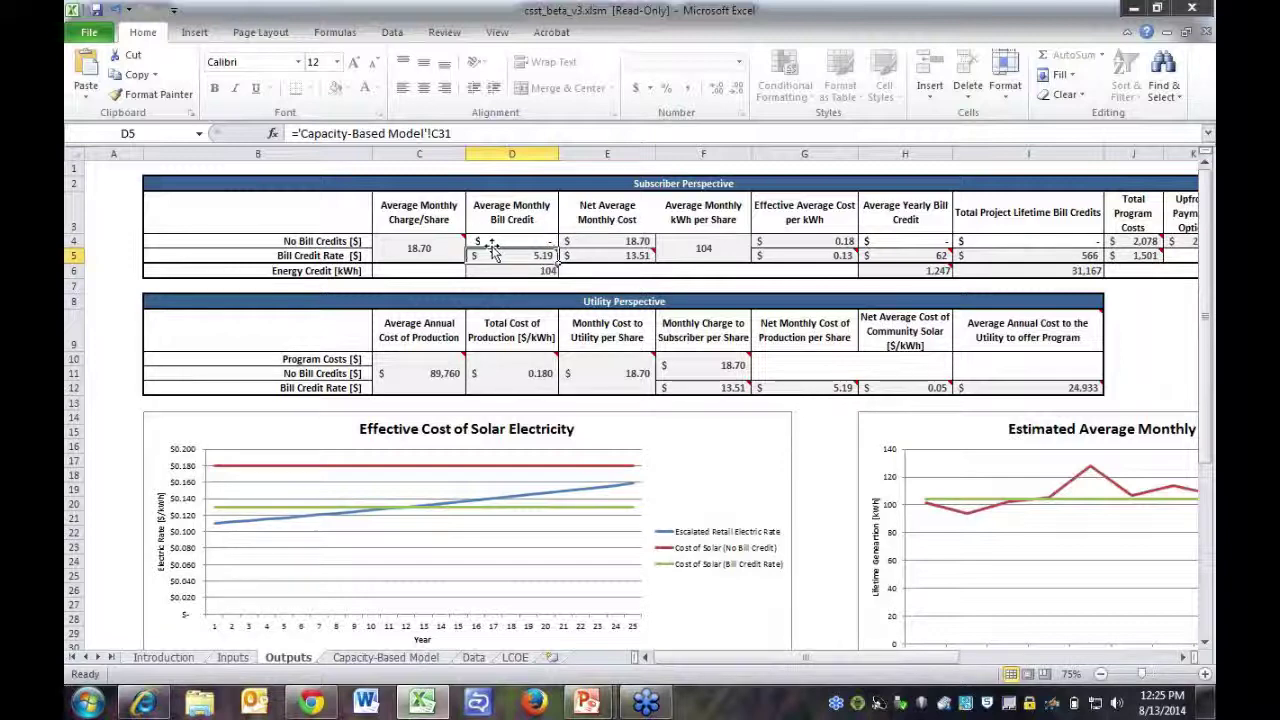
mouse_move(645, 250)
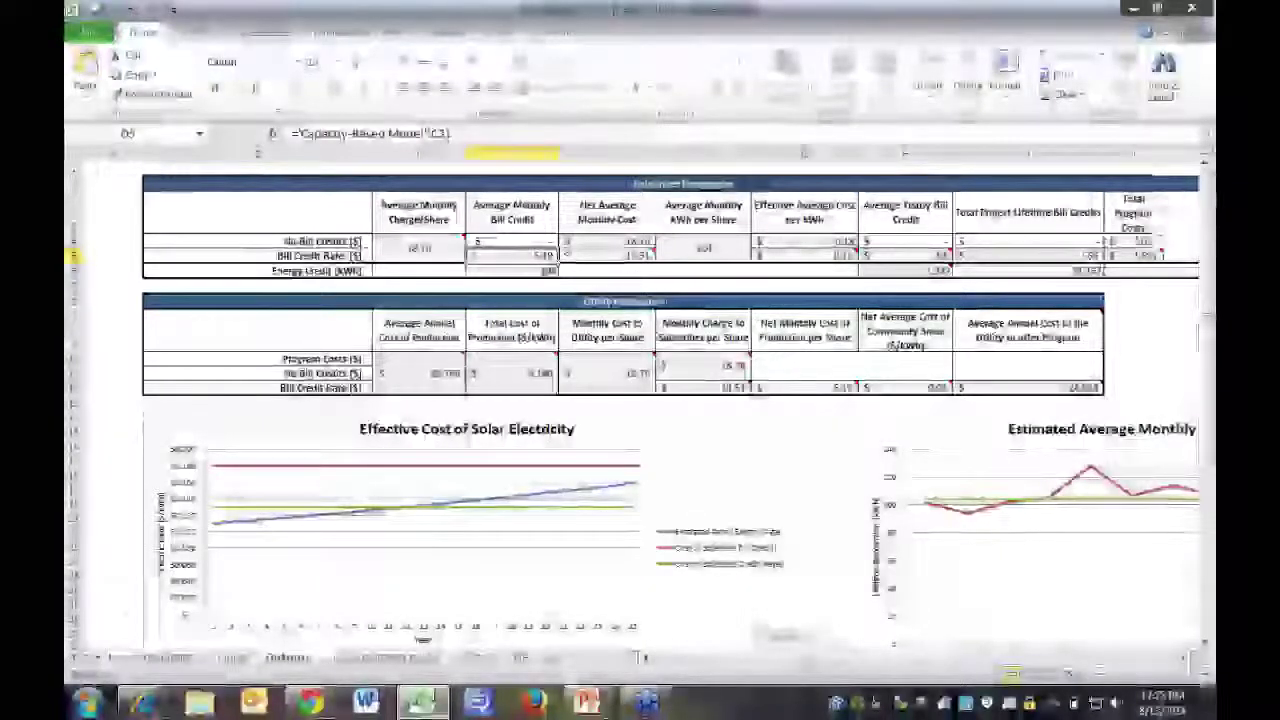
left_click_drag(655, 657, 720, 657)
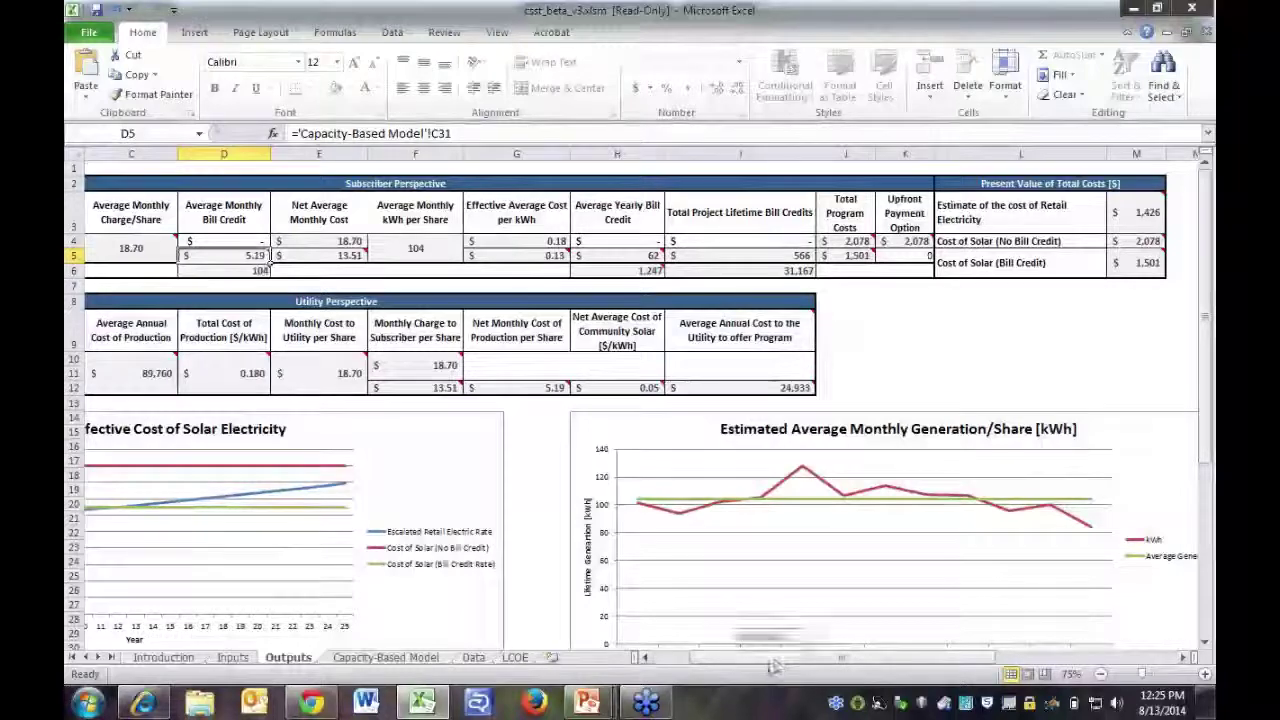
left_click_drag(773, 667, 733, 665)
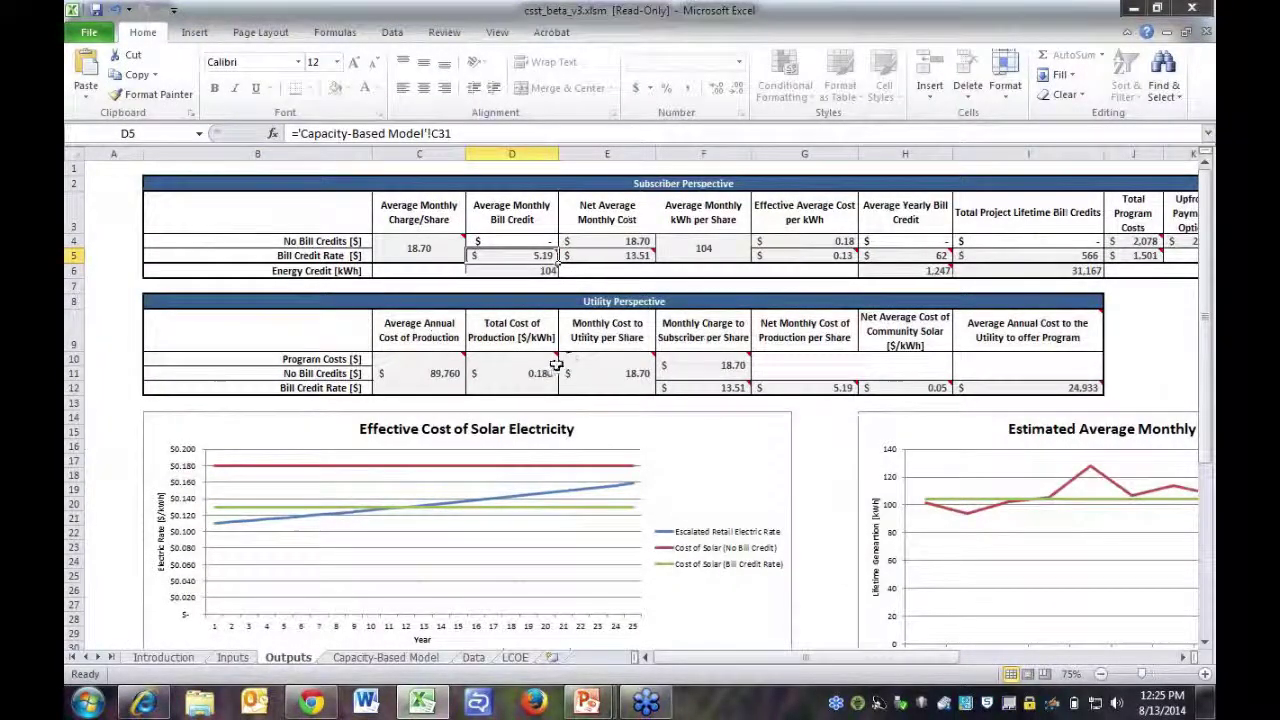
mouse_move(416, 368)
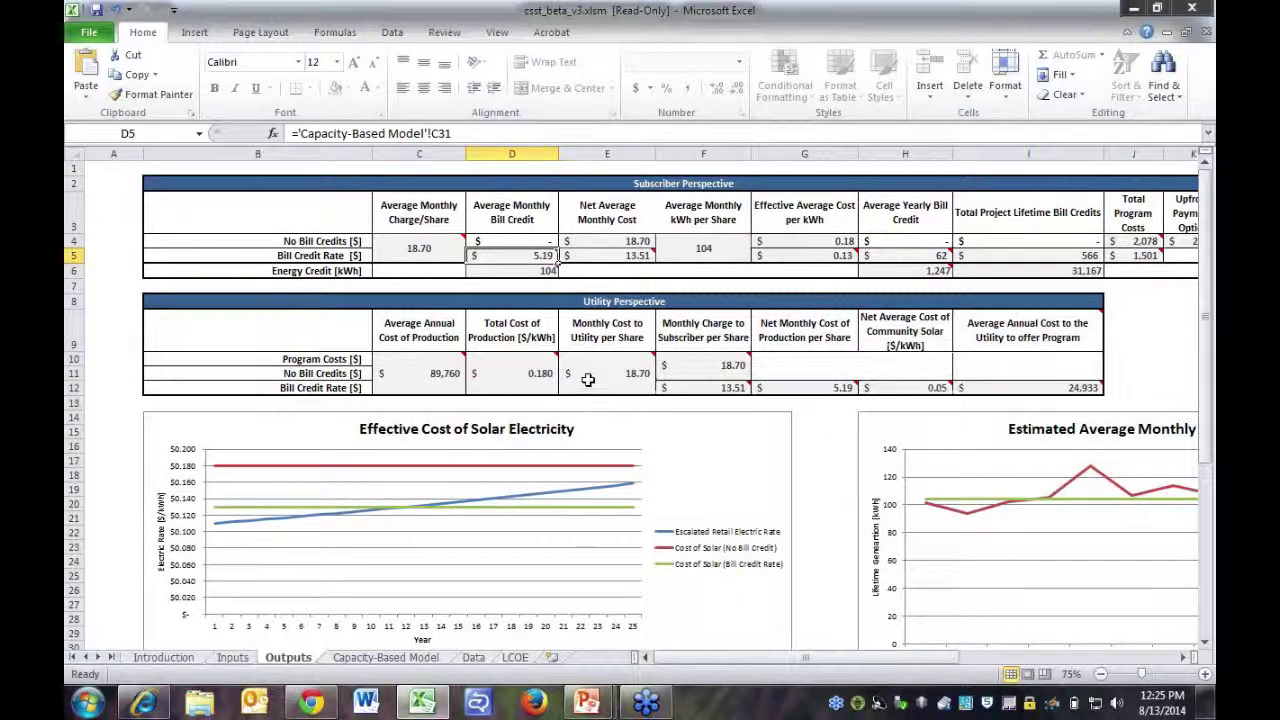
mouse_move(543, 375)
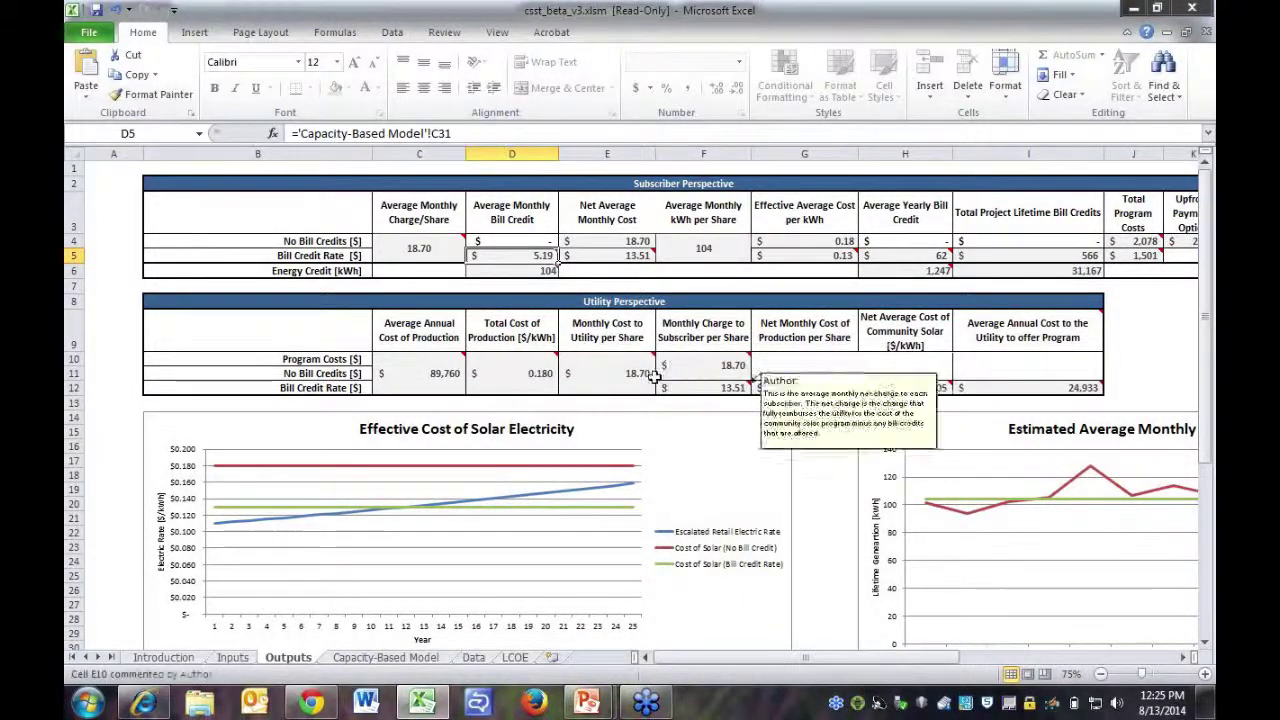
mouse_move(628, 373)
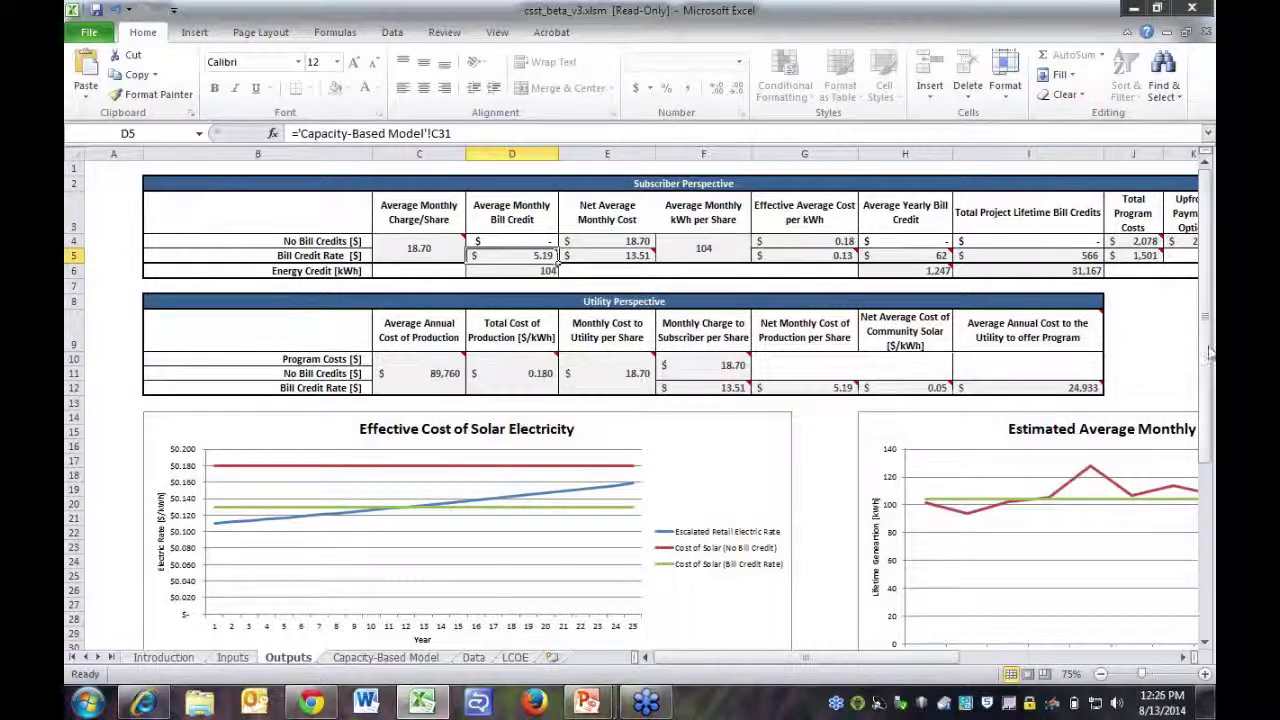
left_click_drag(1207, 350, 1143, 510)
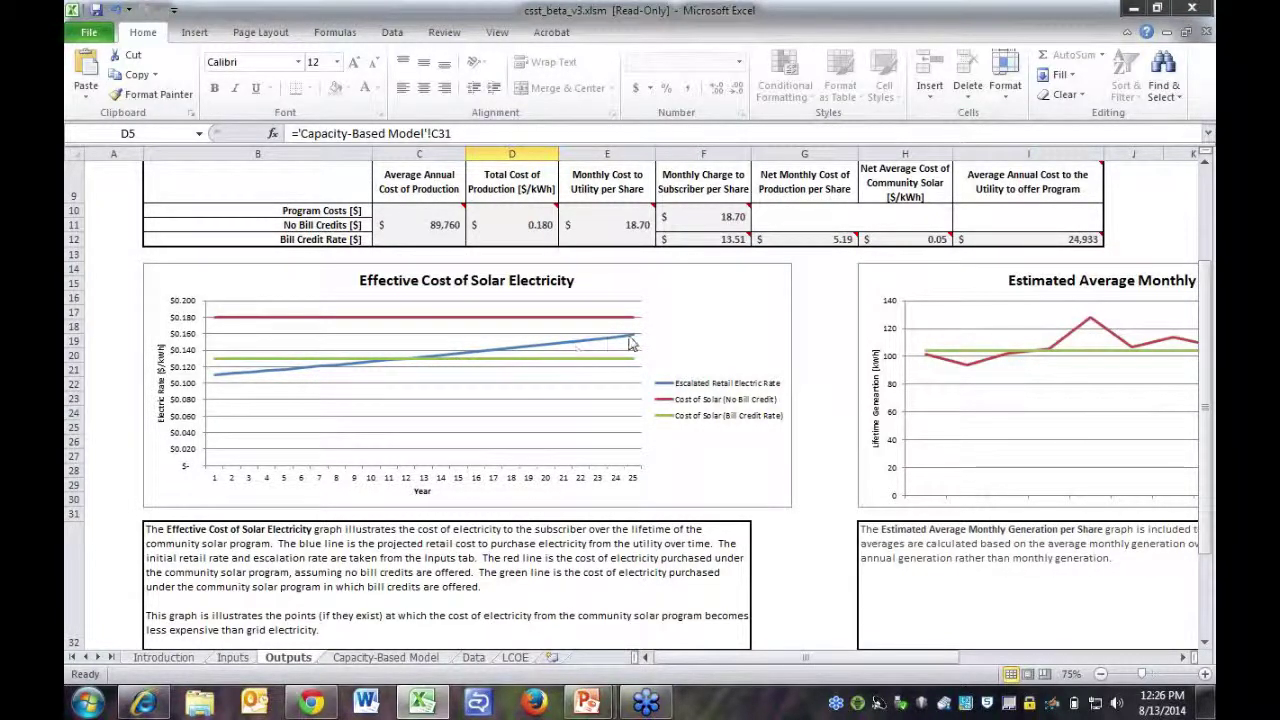
mouse_move(632, 345)
mouse_move(243, 326)
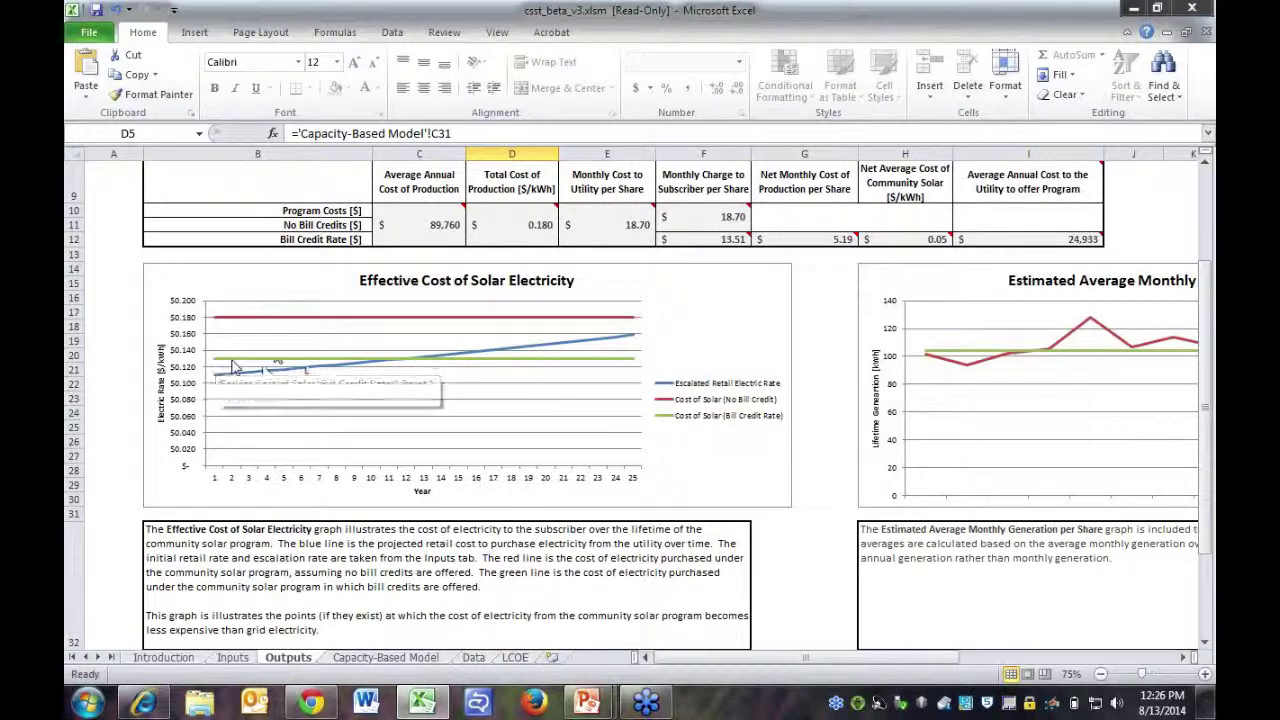
mouse_move(265, 362)
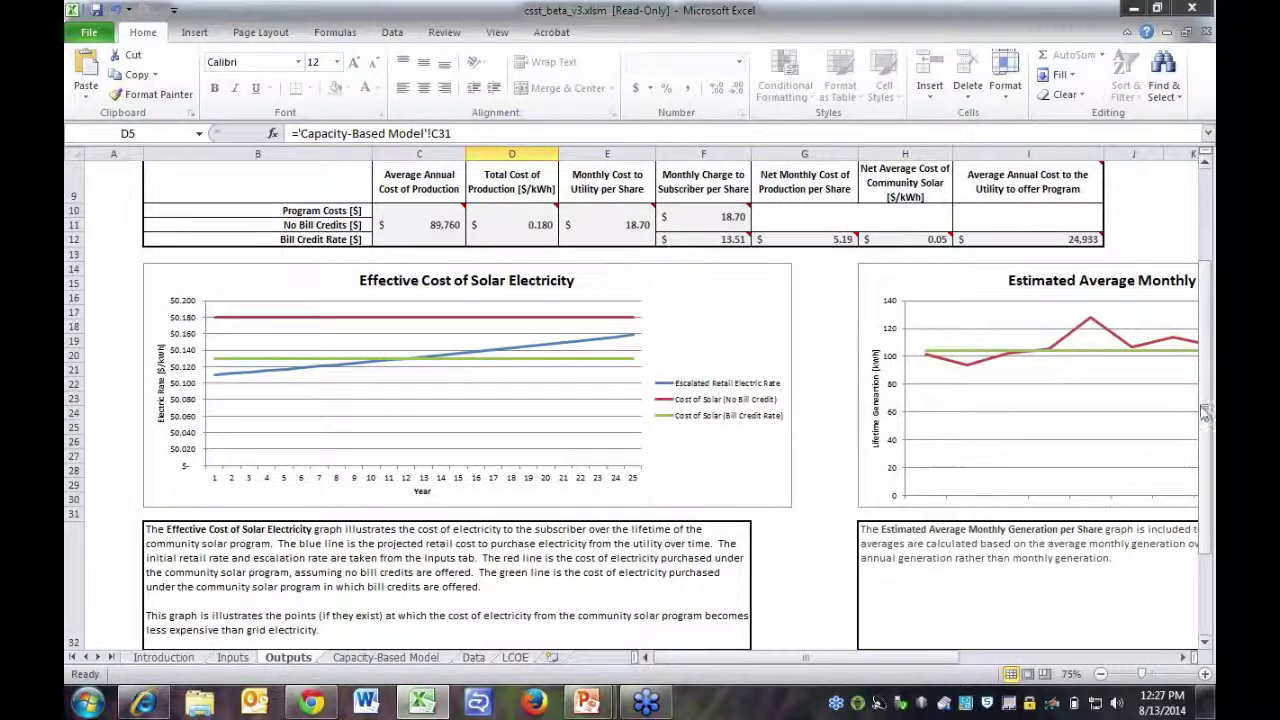
scroll(1160, 405, "up", 2)
Scroll back up the Outputs sheet to review the Subscriber and Utility Perspective tables.
scroll(1150, 405, "up", 3)
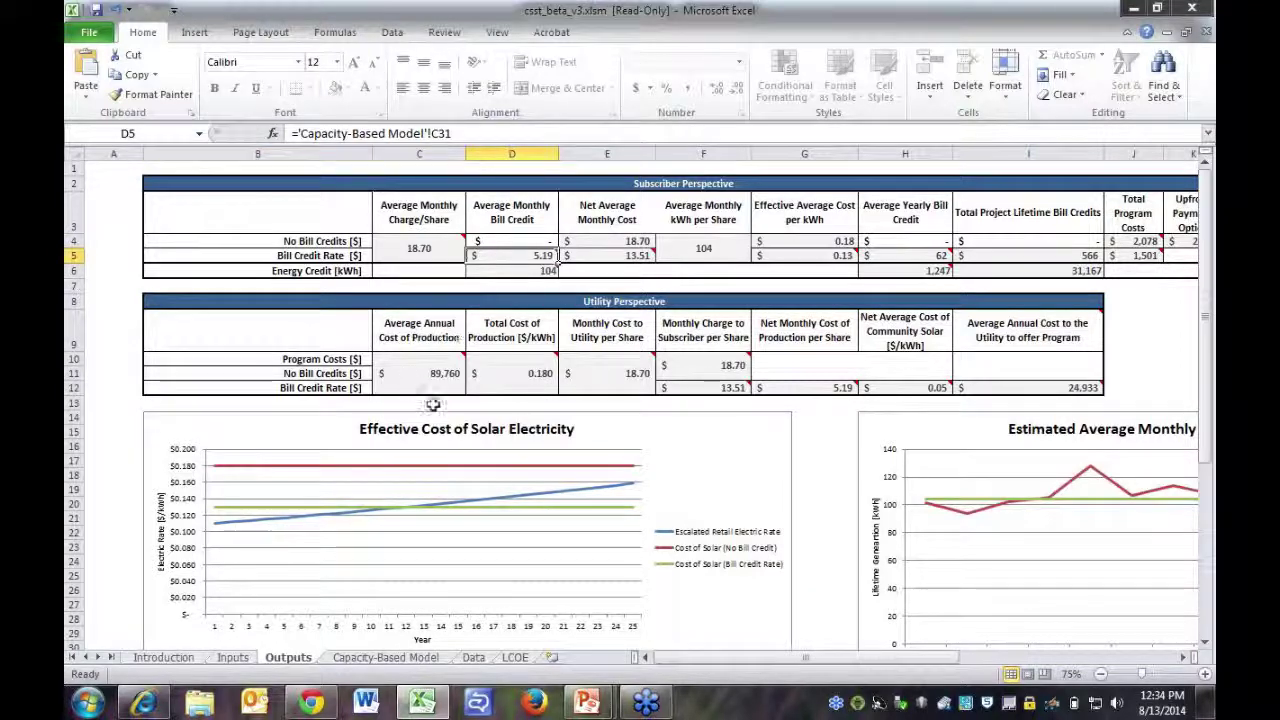
mouse_move(590, 702)
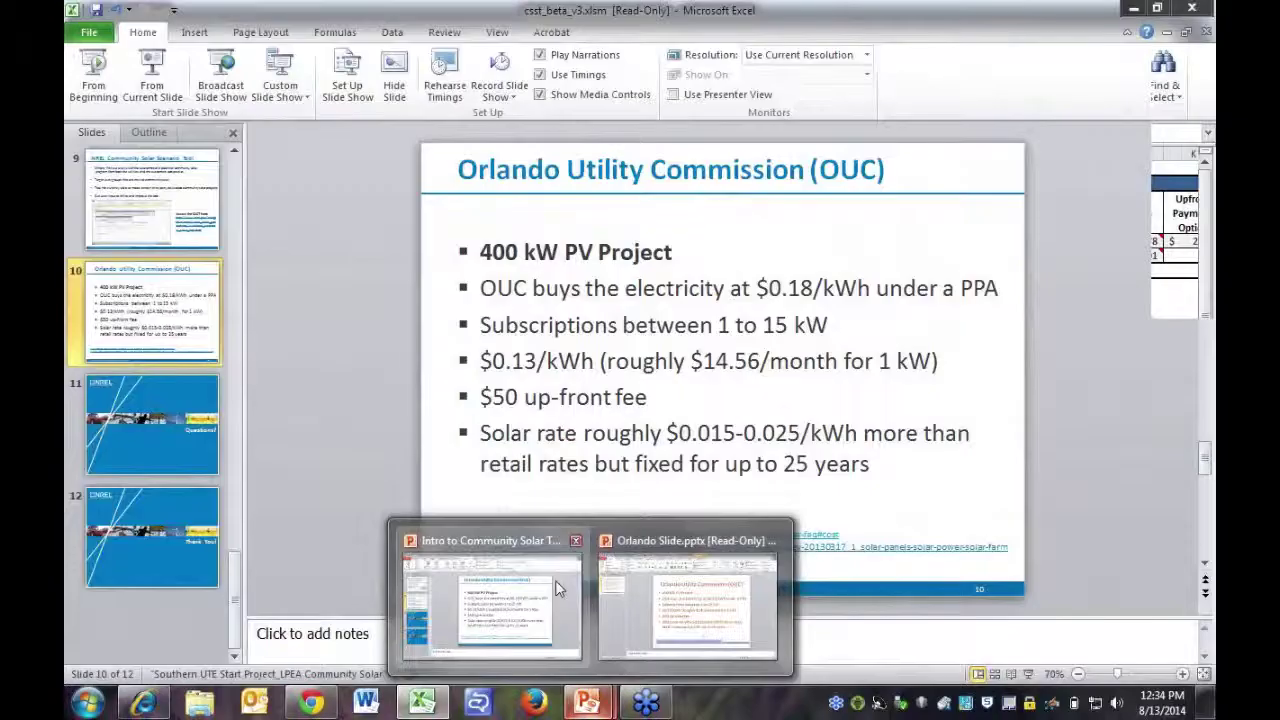
Bring the Intro to Community Solar Tool presentation forward and go to slide 11, 'Questions?'.
left_click(555, 580)
left_click(165, 386)
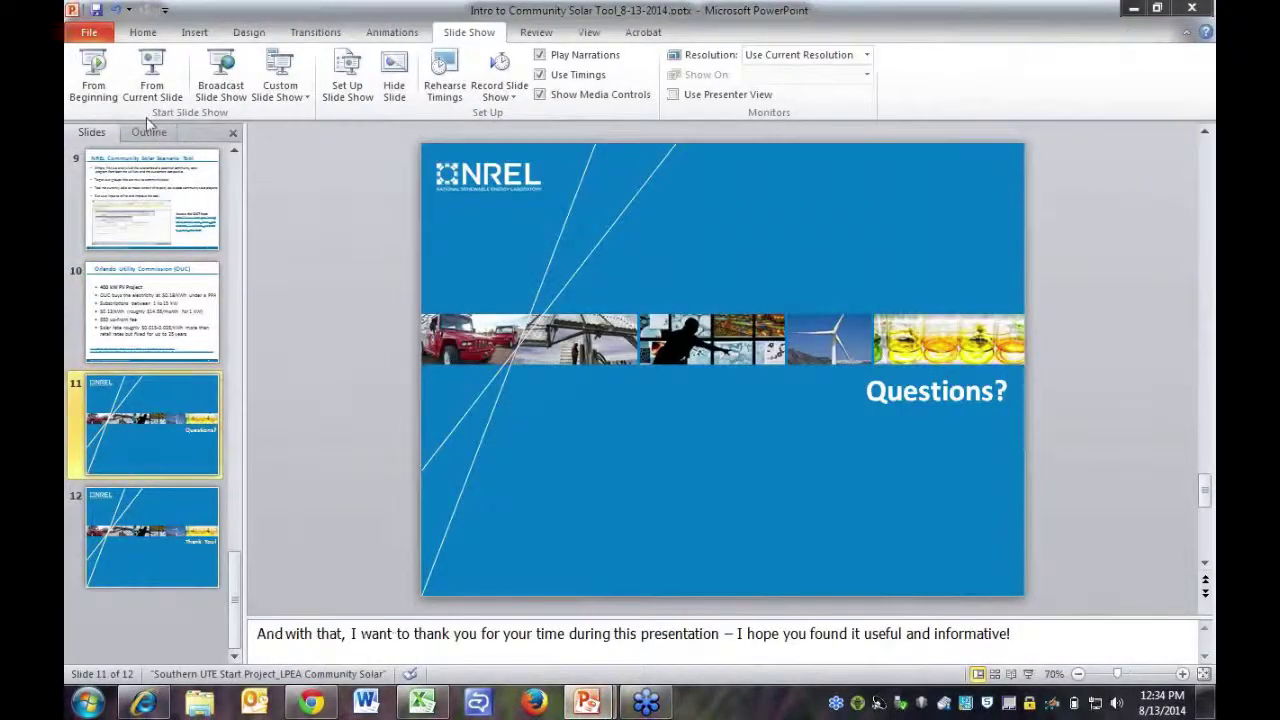